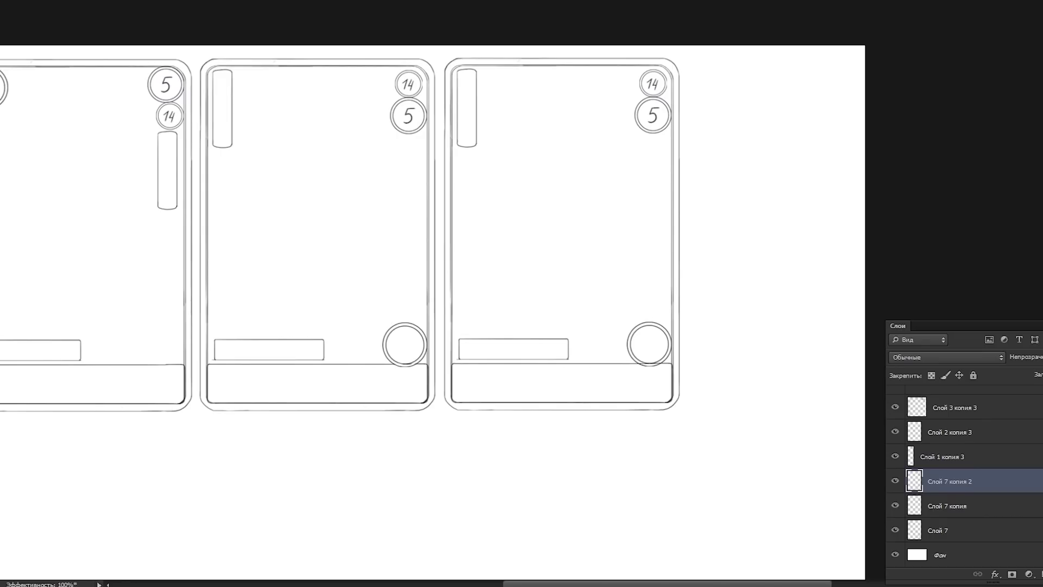
Step: Rearrange the fourth card: 5 and 14 badges at lower left, vertical bar and blank circle at upper right, name plate shifted right
left_click_drag(562, 384, 545, 91)
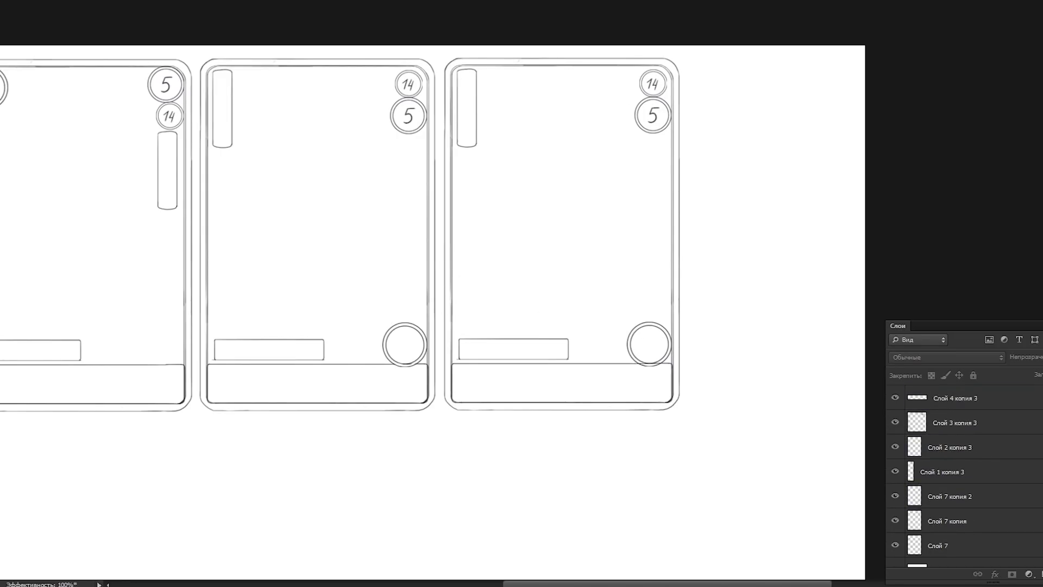
left_click_drag(514, 349, 557, 349)
left_click_drag(653, 115, 471, 348)
left_click_drag(652, 84, 465, 318)
left_click_drag(467, 108, 658, 147)
left_click_drag(649, 344, 647, 86)
Step: Duplicate all of the fourth card's layers and place the copy beside it as a fifth card
key("ctrl+minus")
key("ctrl+alt+a")
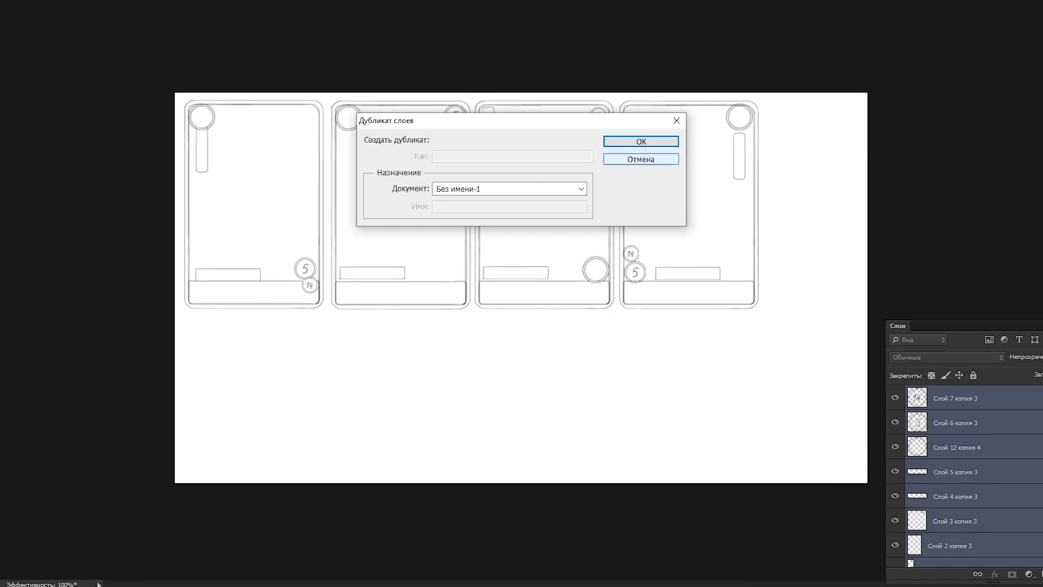
key("Return")
key("ctrl+plus")
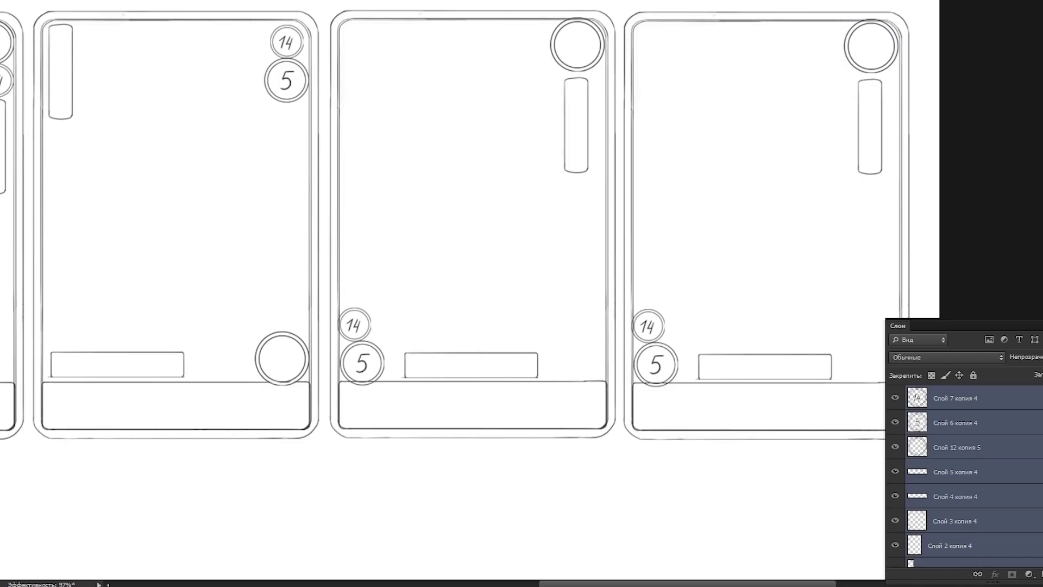
scroll(470, 293, "right", 5)
Step: Rearrange the fifth card: name plate at the top, vertical bar above the 5 at lower left, 14 above the blank circle at lower right
left_click_drag(348, 326, 582, 318)
left_click_drag(571, 46, 575, 361)
left_click_drag(355, 365, 579, 45)
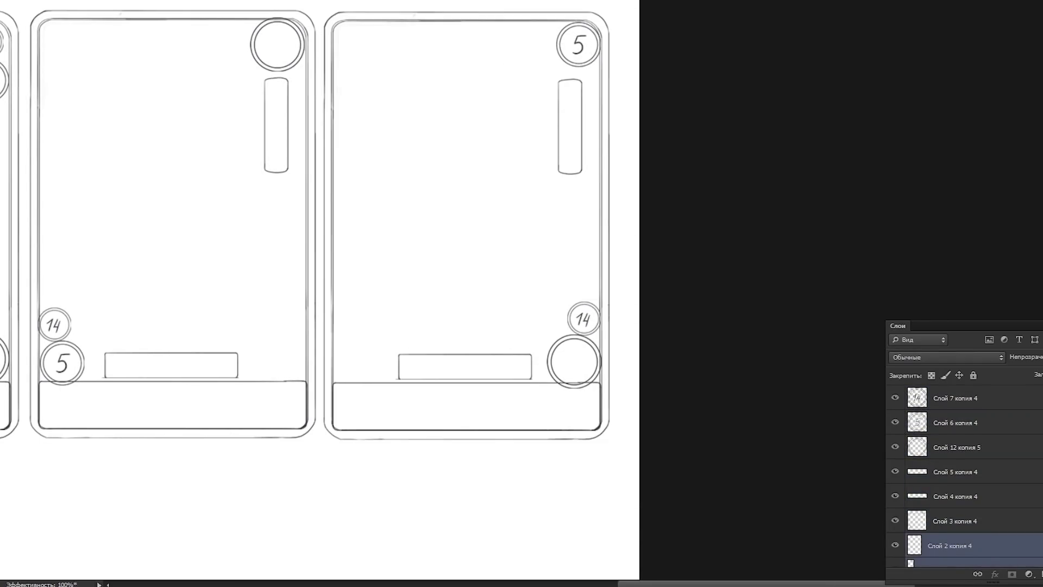
left_click_drag(570, 109, 349, 54)
left_click_drag(504, 356, 510, 18)
left_click_drag(578, 44, 356, 362)
left_click_drag(358, 29, 380, 261)
Step: Duplicate the fifth card's layers and place the copy under the first card to start a second row
key("ctrl+0")
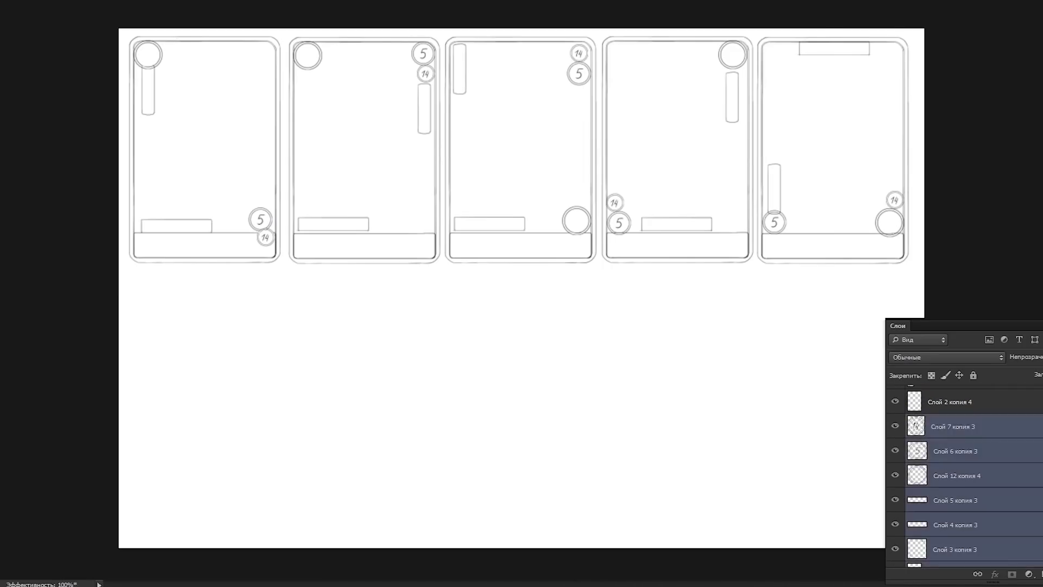
key("ctrl+j")
left_click_drag(832, 163, 202, 405)
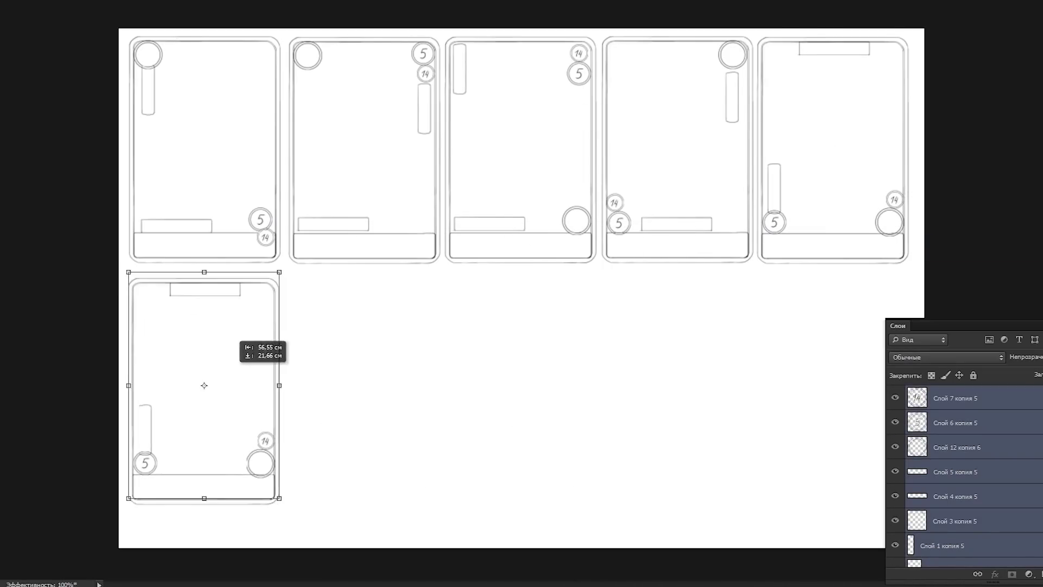
Step: Rearrange the sixth card: 5 over 14 at upper left, blank circle at upper right, name plate and horizontally rotated bar above the description box
key("ctrl+plus")
key("ctrl+plus")
left_click_drag(292, 465, 460, 478)
left_click_drag(515, 424, 476, 443)
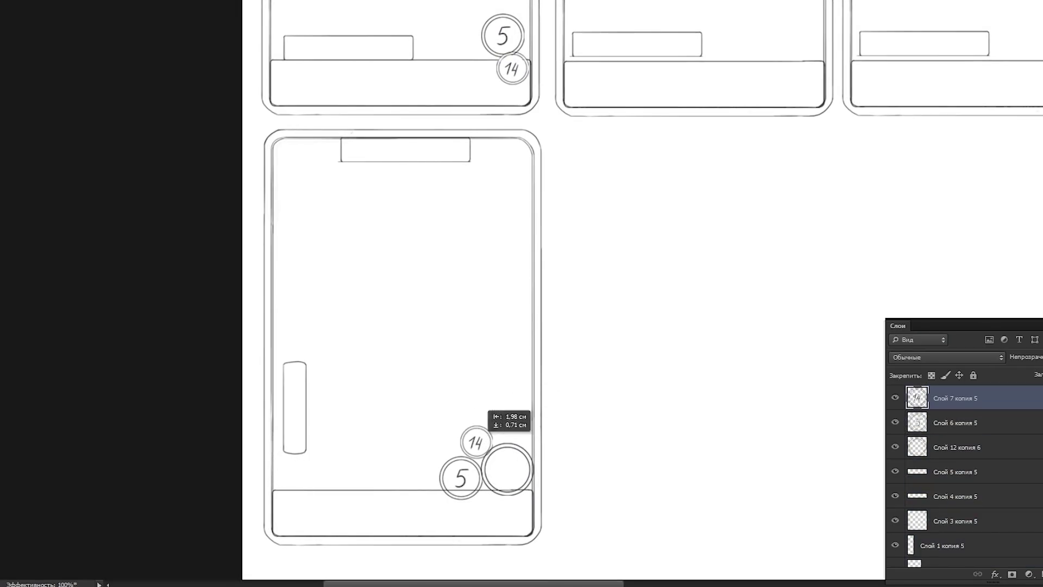
left_click_drag(300, 376, 296, 160)
key("ctrl+t")
key("Return")
left_click_drag(472, 442, 289, 198)
left_click_drag(507, 470, 506, 163)
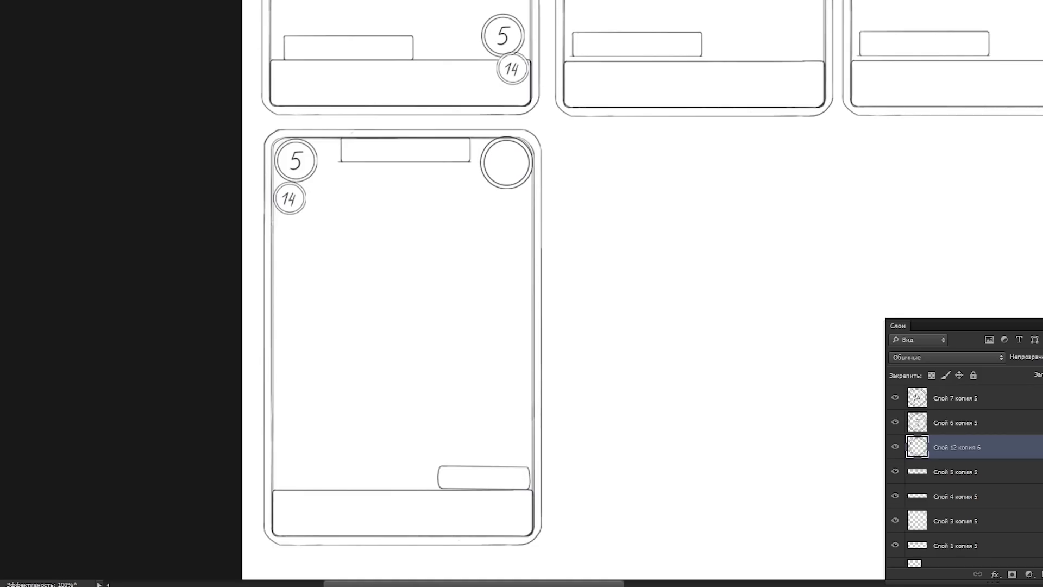
left_click_drag(405, 150, 337, 479)
Step: Duplicate the sixth card's layers to make a seventh card beside it
key("ctrl+minus")
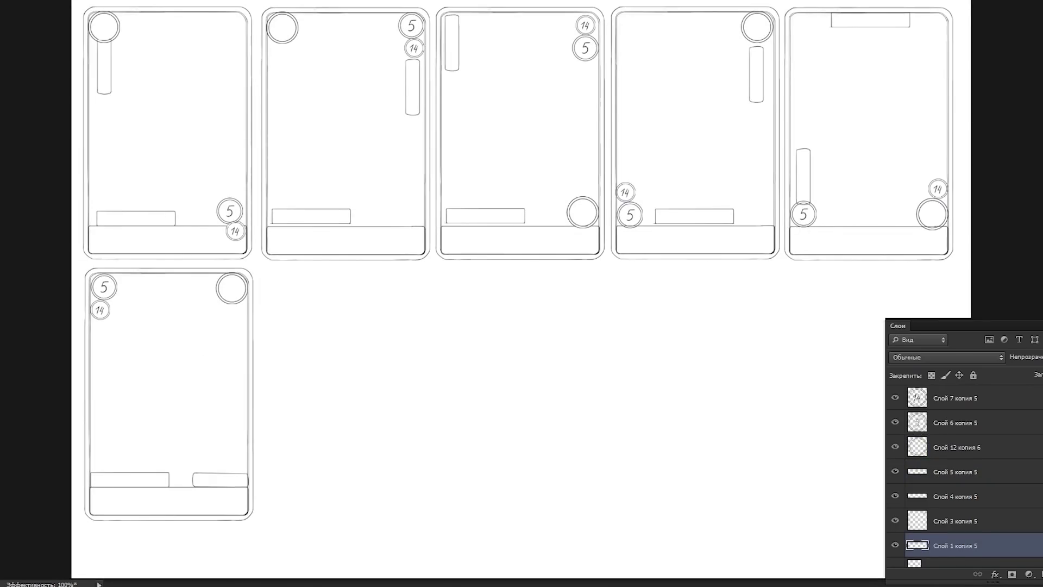
right_click(967, 522)
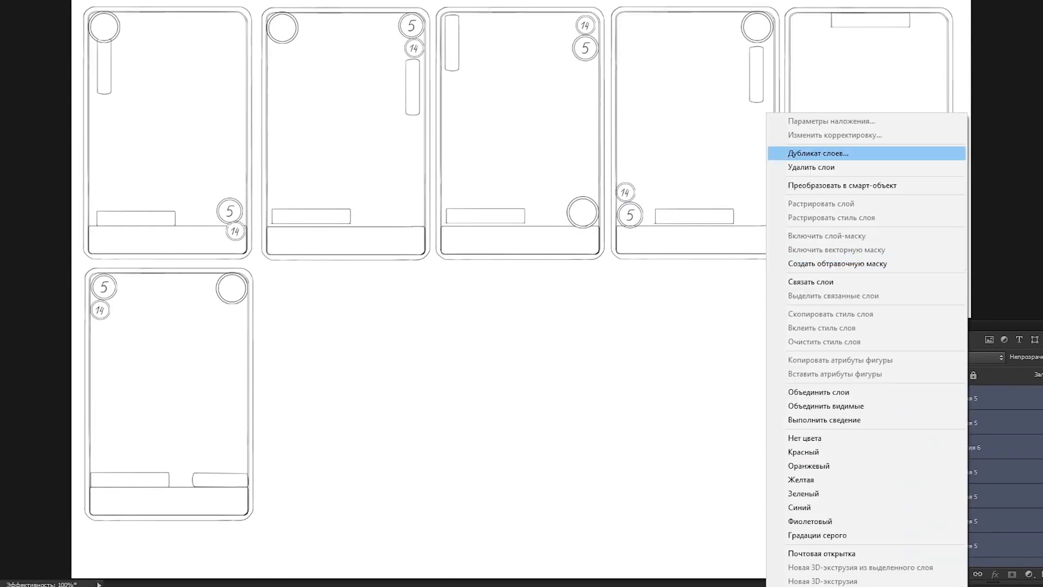
left_click(818, 153)
key("Return")
key("ctrl+plus")
Step: Rearrange the seventh card: 5, blank circle and 14 in a row at top centre, with the bar rotated upright at lower right
left_click_drag(430, 466, 309, 174)
left_click_drag(455, 91, 332, 93)
left_click_drag(310, 173, 265, 311)
left_click_drag(198, 94, 268, 93)
left_click_drag(196, 133, 387, 87)
left_click_drag(265, 311, 318, 136)
key("ctrl+t")
left_click_drag(427, 466, 473, 424)
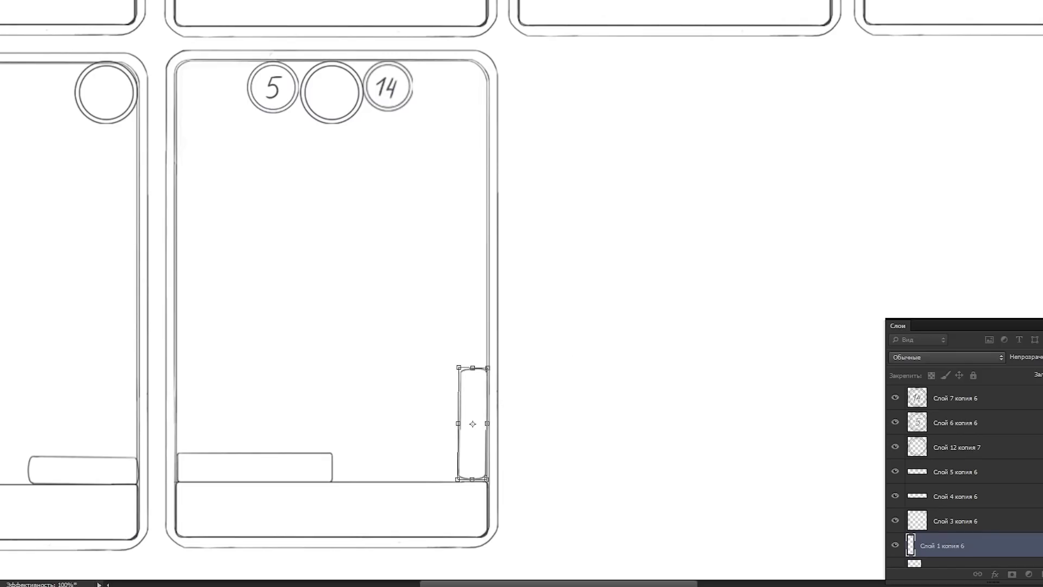
key("Return")
Step: Duplicate the seventh card and place the copy to its right as the eighth card
key("ctrl+0")
key("alt+bracketleft")
key("alt+bracketleft")
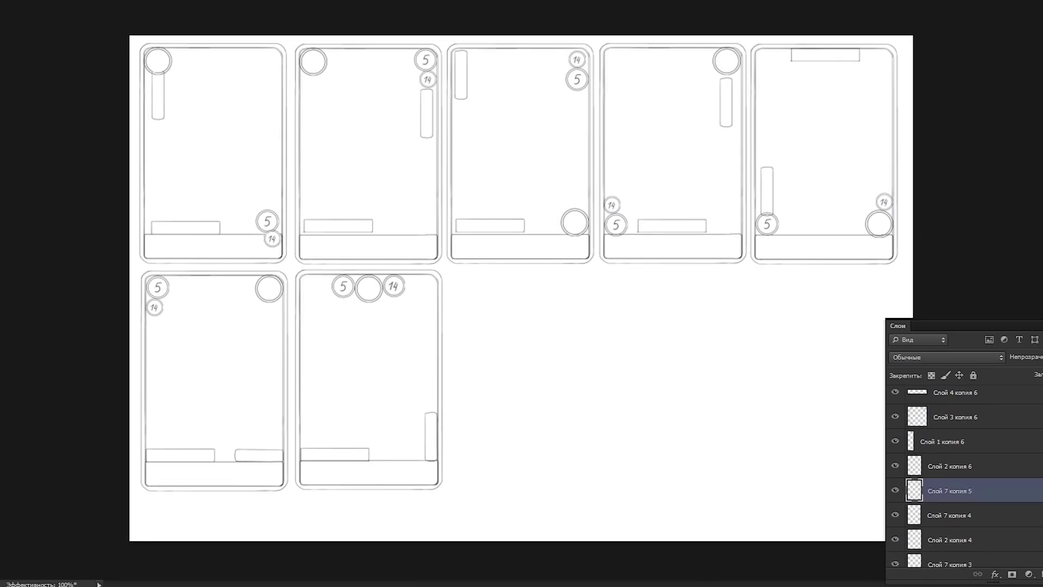
left_click_drag(411, 318, 565, 319)
key("alt+bracketleft")
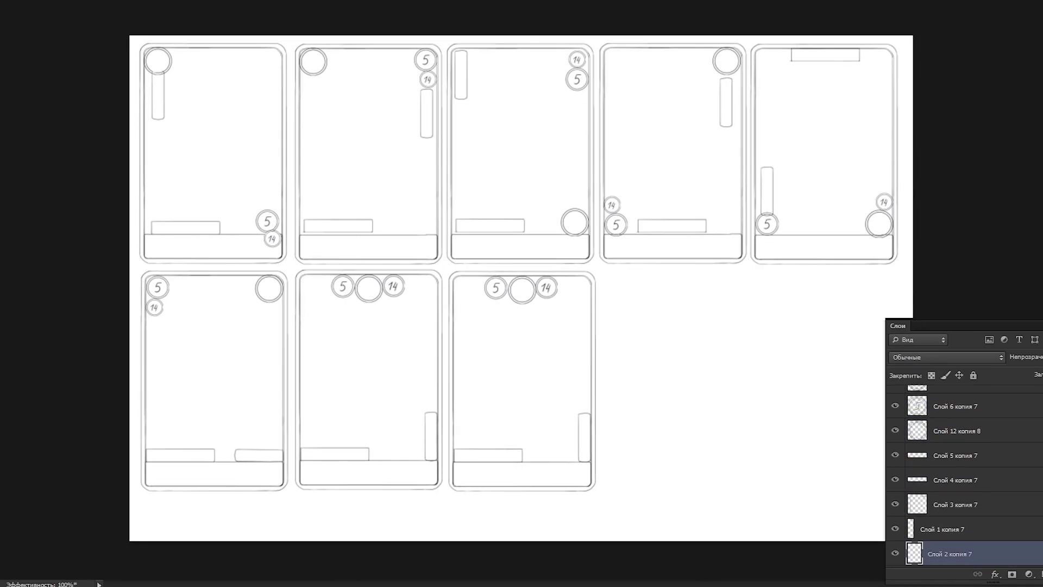
Step: Rearrange the eighth card: blank circle at upper left, vertical bar at upper right, 5 above 14 at lower right
scroll(526, 397, "up", 2)
left_click_drag(559, 181, 511, 267)
left_click_drag(465, 180, 605, 473)
left_click_drag(515, 184, 411, 188)
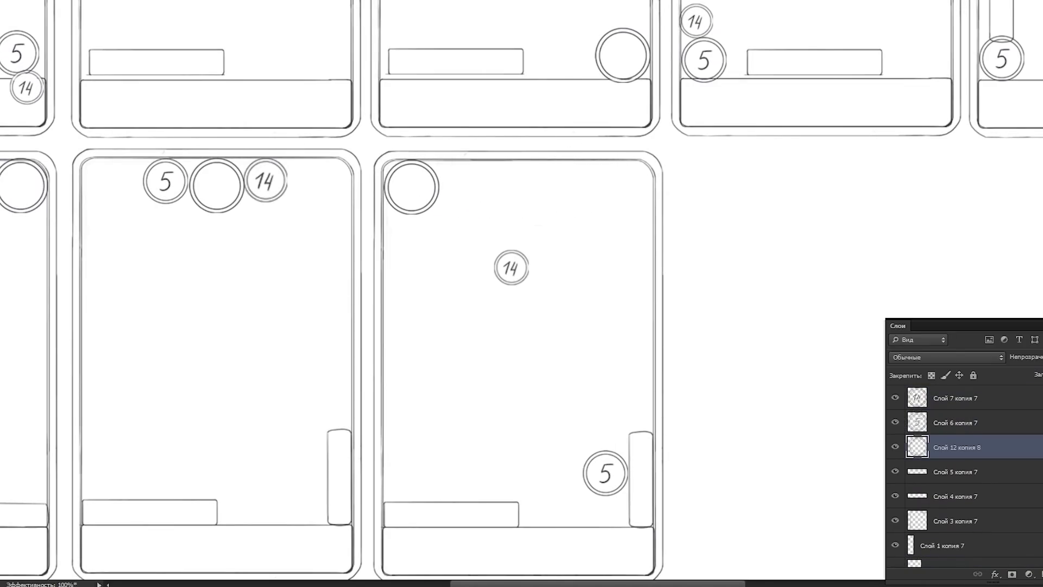
left_click_drag(620, 441, 641, 457)
Step: Duplicate the eighth card's layers and place the copy to its right as the ninth card
key("ctrl+0")
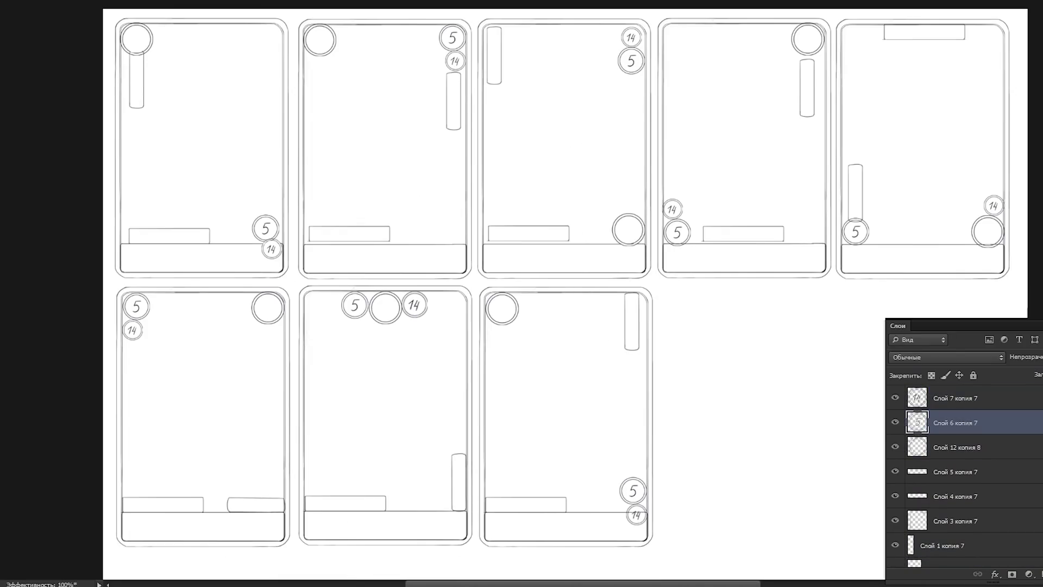
left_click(880, 151)
key("Return")
left_click_drag(566, 413, 744, 413)
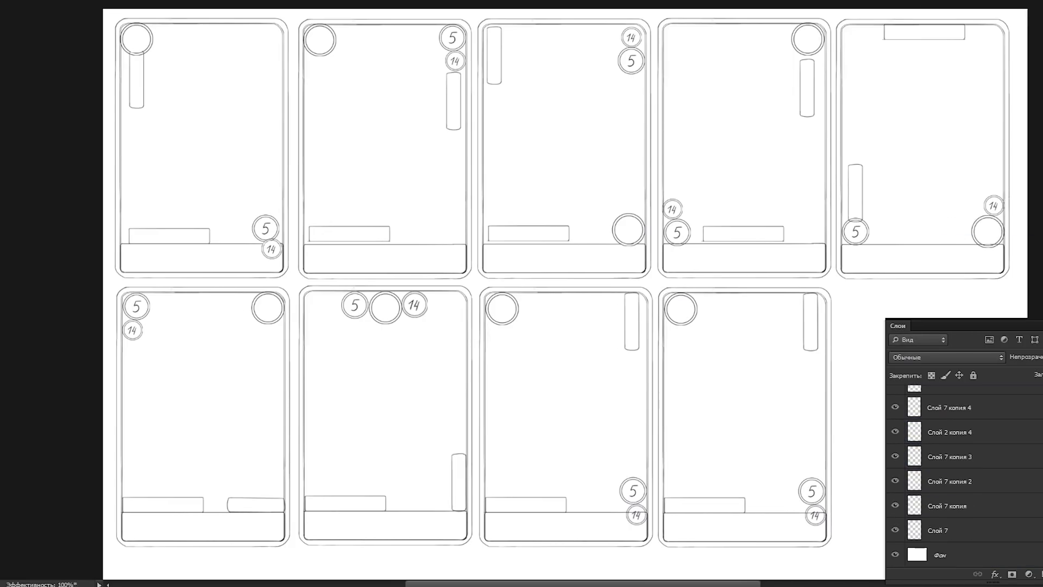
Step: Rearrange the ninth card: 5 under the blank circle, 14 under the vertical bar, and the name plate at lower right
scroll(744, 413, "up", 2)
left_click_drag(490, 471, 253, 212)
left_click_drag(362, 496, 474, 242)
Step: Duplicate the ninth card and place the copy as the tenth card, completing the second row
key("ctrl+0")
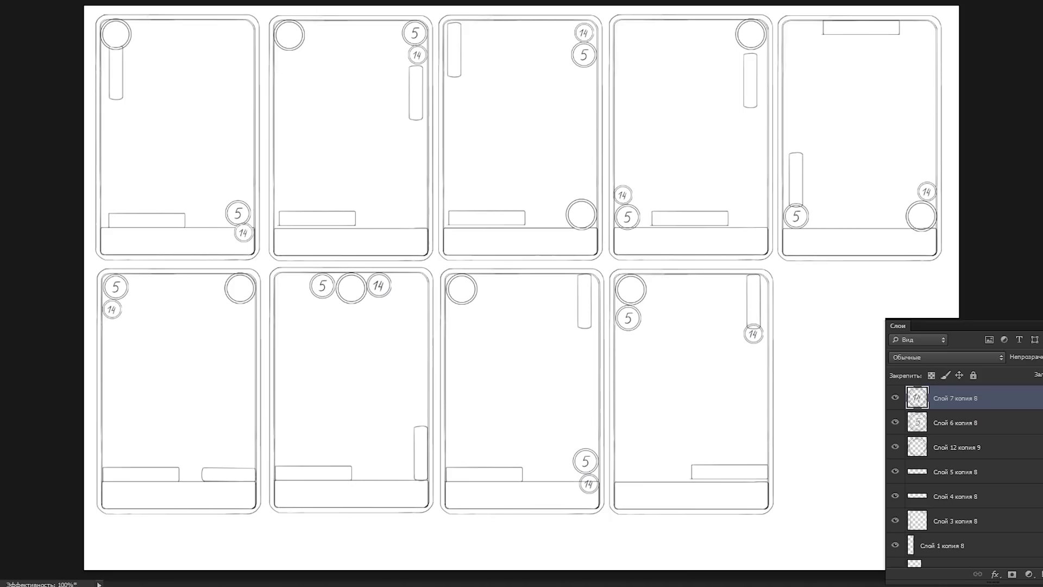
left_click_drag(701, 342, 870, 342)
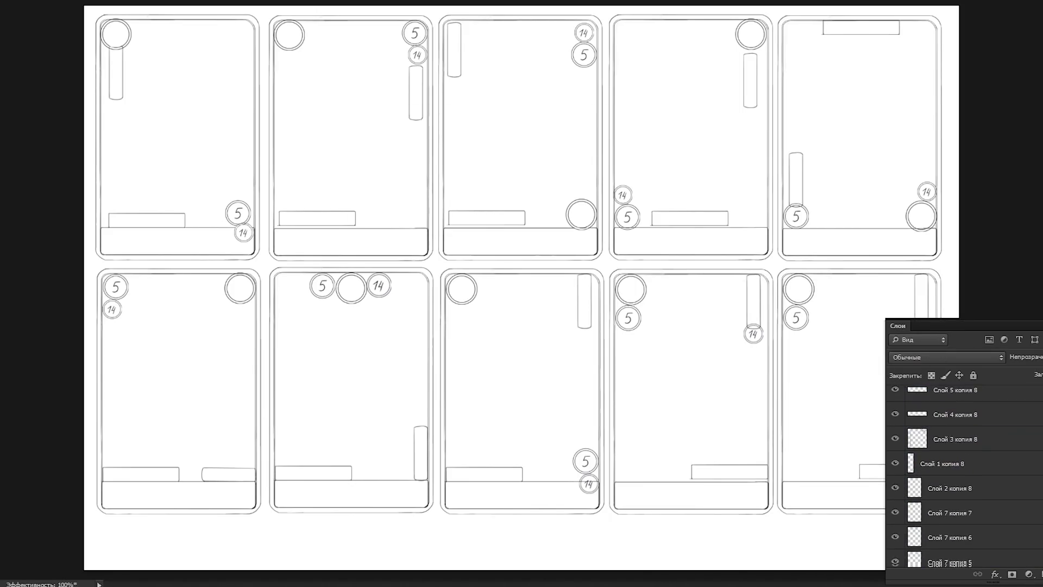
scroll(628, 487, "up", 2)
scroll(522, 294, "right", 5)
Step: Rearrange the tenth card: 5 below the 14 badge, blank circle at lower left, name plate at the top
left_click_drag(526, 250, 699, 304)
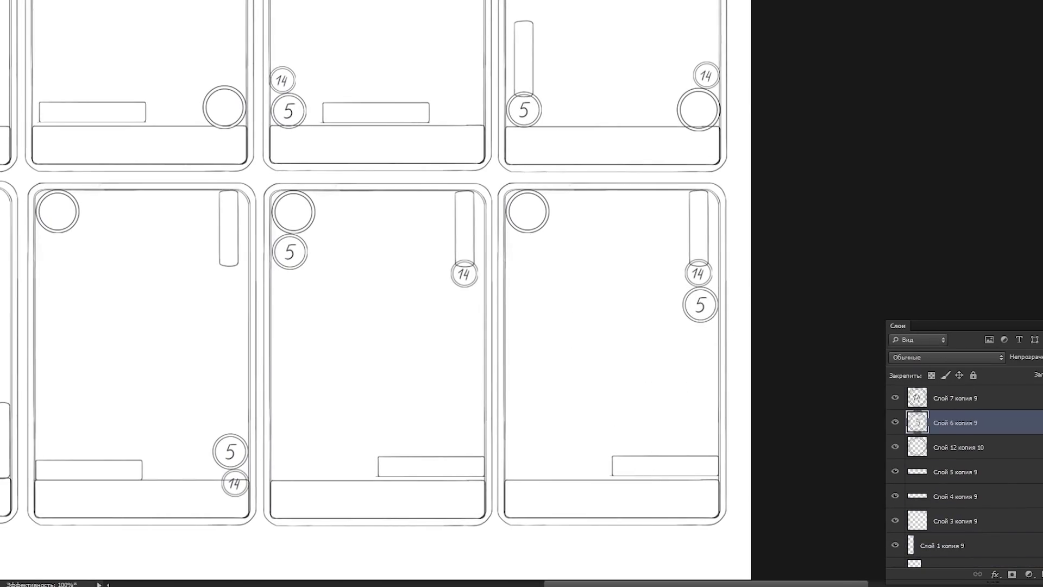
left_click_drag(526, 213, 526, 463)
left_click_drag(665, 466, 609, 204)
Step: Merge the tenth card's separate element layers into a single layer
key("ctrl+0")
scroll(967, 478, "down", 3)
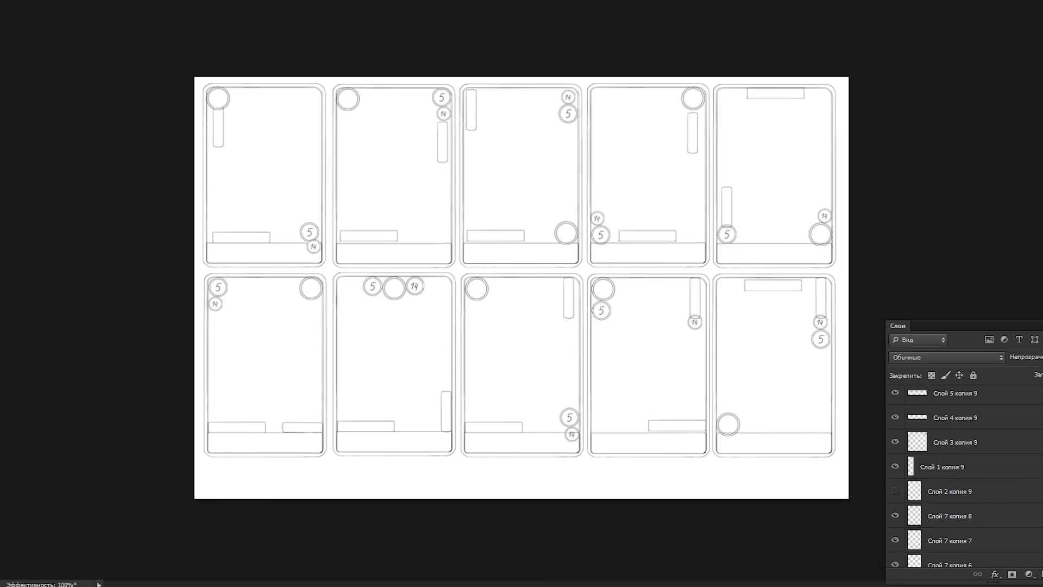
scroll(815, 344, "up", 3)
scroll(544, 266, "up", 2)
key("alt+bracketleft")
key("alt+bracketright")
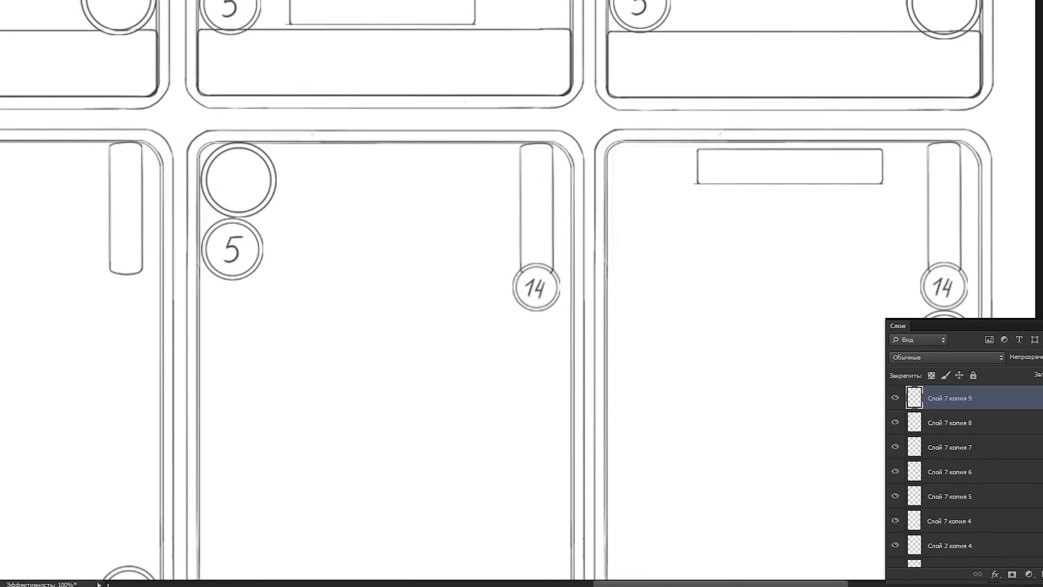
Step: Examine the merged card layers one by one where the number badges overlap bars and description boxes
scroll(544, 266, "down", 3)
scroll(443, 277, "up", 1)
key("alt+bracketleft")
key("alt+bracketleft")
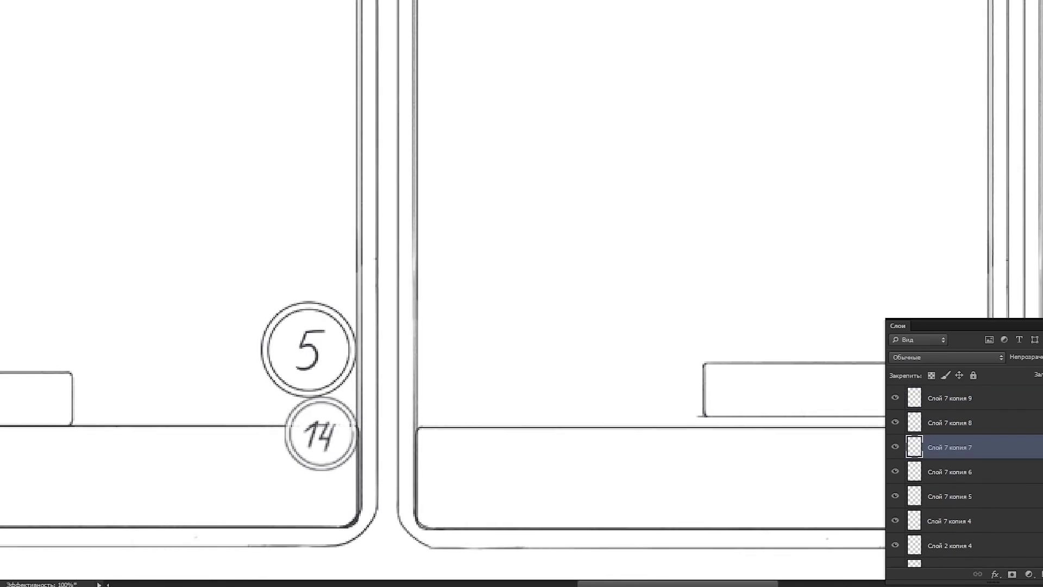
key("ctrl+0")
scroll(522, 272, "up", 4)
key("alt+bracketleft")
key("alt+bracketleft")
key("alt+bracketleft")
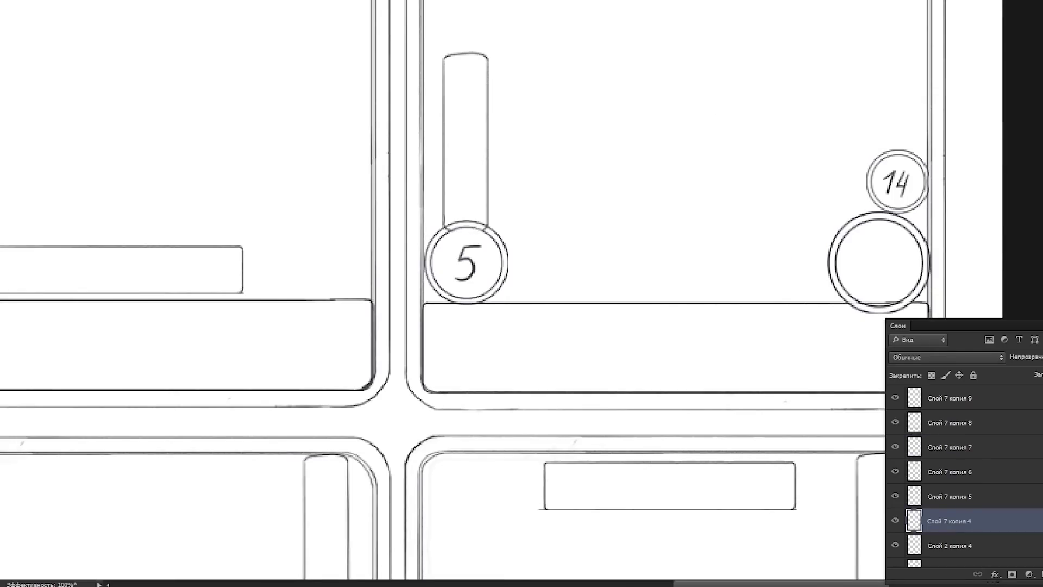
key("ctrl+0")
scroll(521, 272, "up", 4)
key("alt+bracketleft")
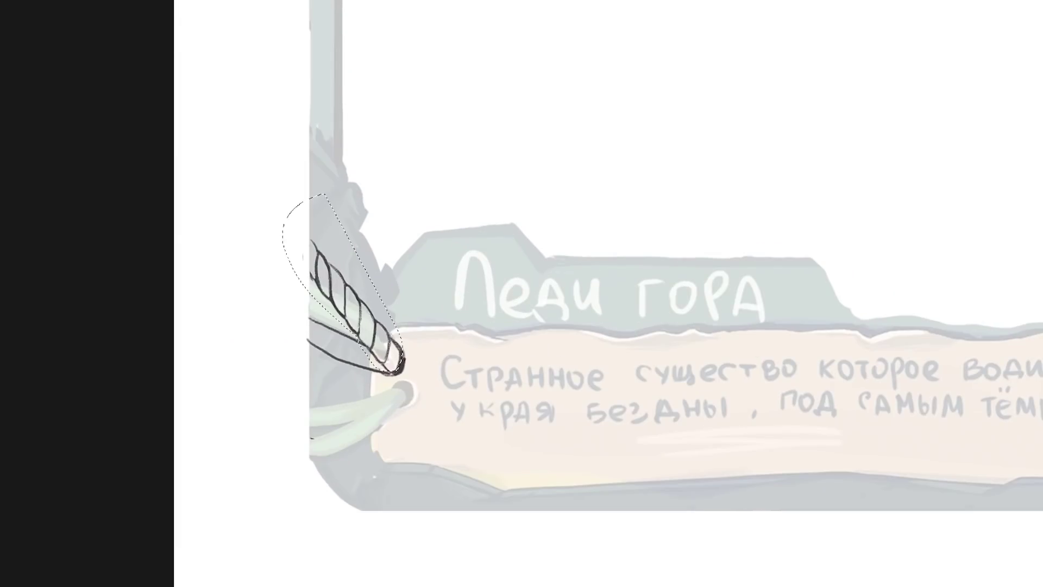
Step: Fit the drawn rope strand at the plaque's upper-left hole and add a copy rotated about 30° beneath it, merged into one layer
left_click_drag(350, 315, 496, 283)
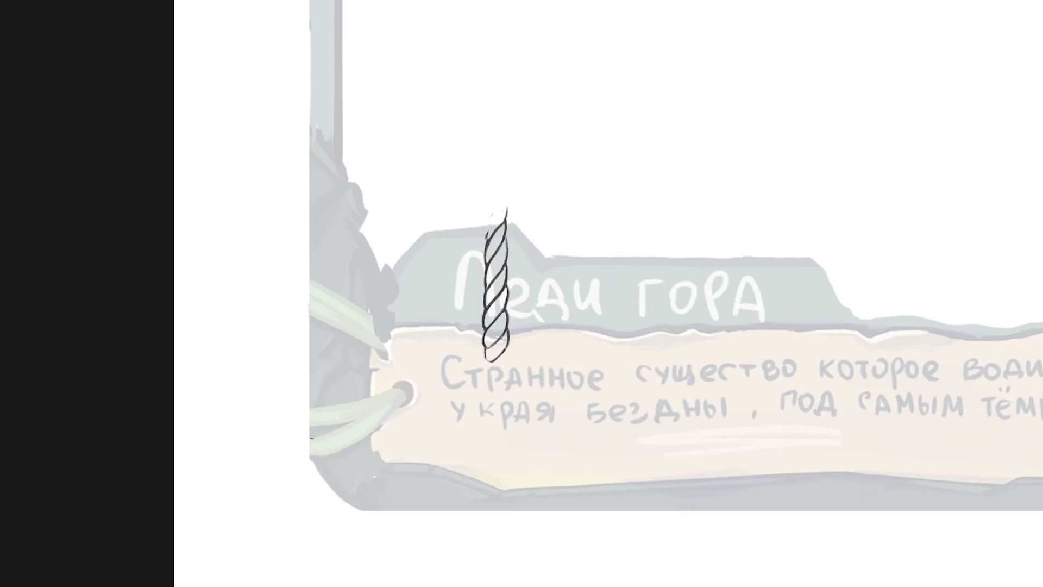
key("ctrl+z")
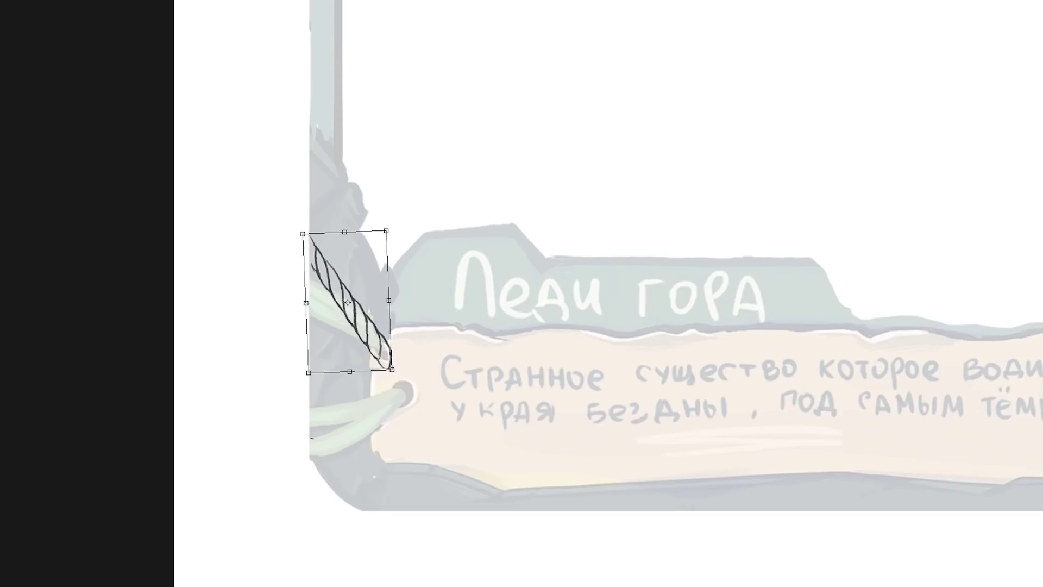
key("F7")
key("ctrl+j")
key("ctrl+t")
left_click_drag(291, 265, 279, 310)
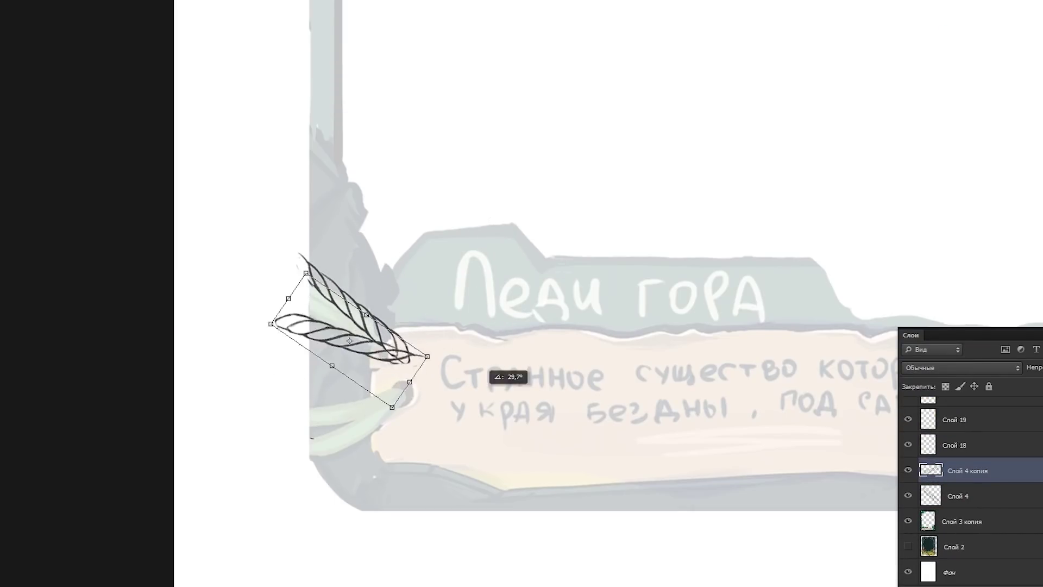
key("Return")
key("ctrl+e")
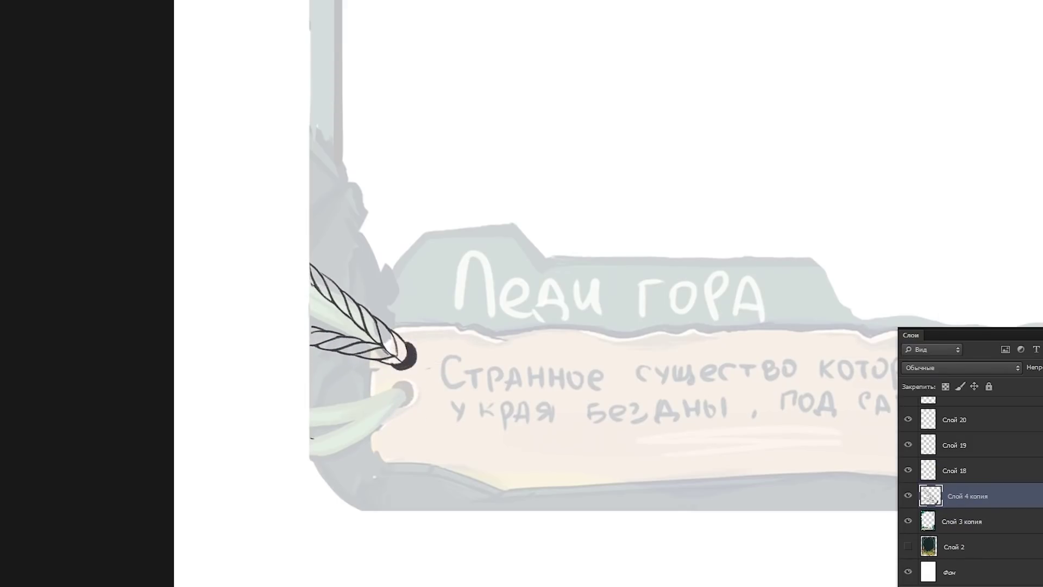
Step: Copy the rope pair with its hole to the plaque's lower-left corner, flipping and warping it to fit
key("ctrl+j")
key("ctrl+t")
left_click_drag(374, 332, 343, 469)
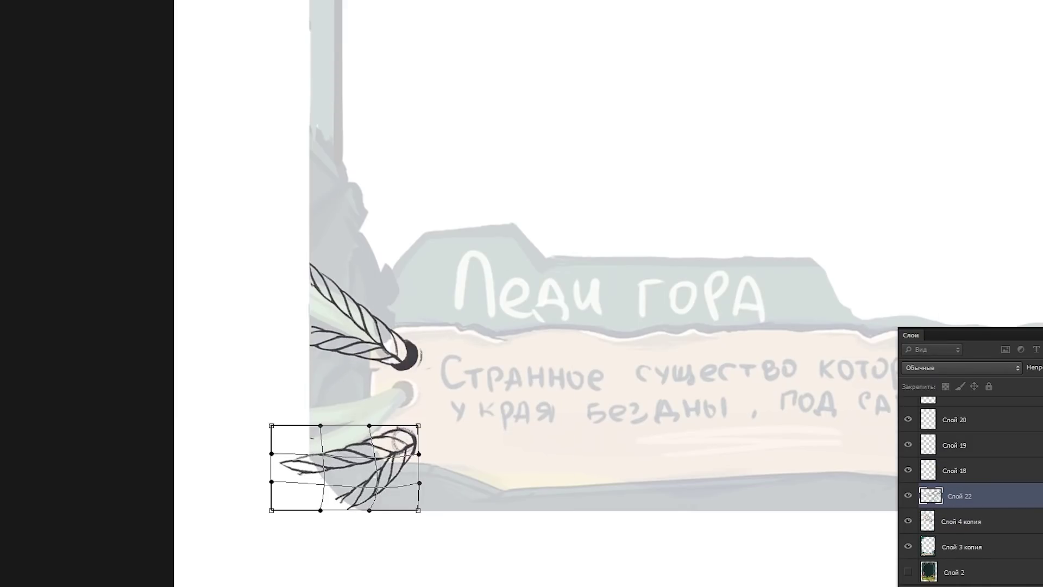
key("Return")
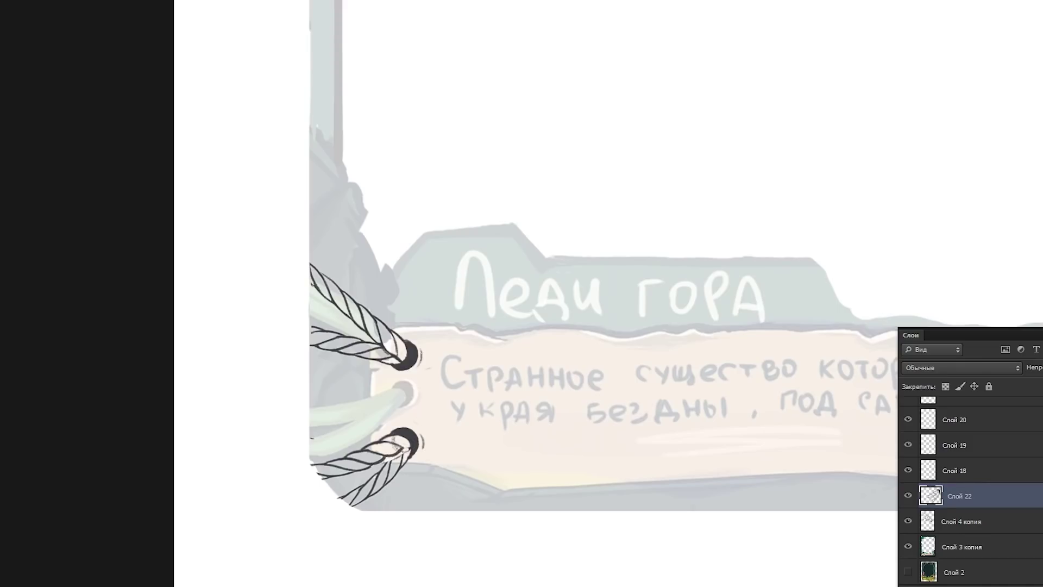
Step: Duplicate the upper rope pair, place it mirrored at the plaque's lower-right end, and merge the rope layers
key("ctrl+0")
key("alt+bracketleft")
key("ctrl+j")
scroll(764, 479, "up", 4)
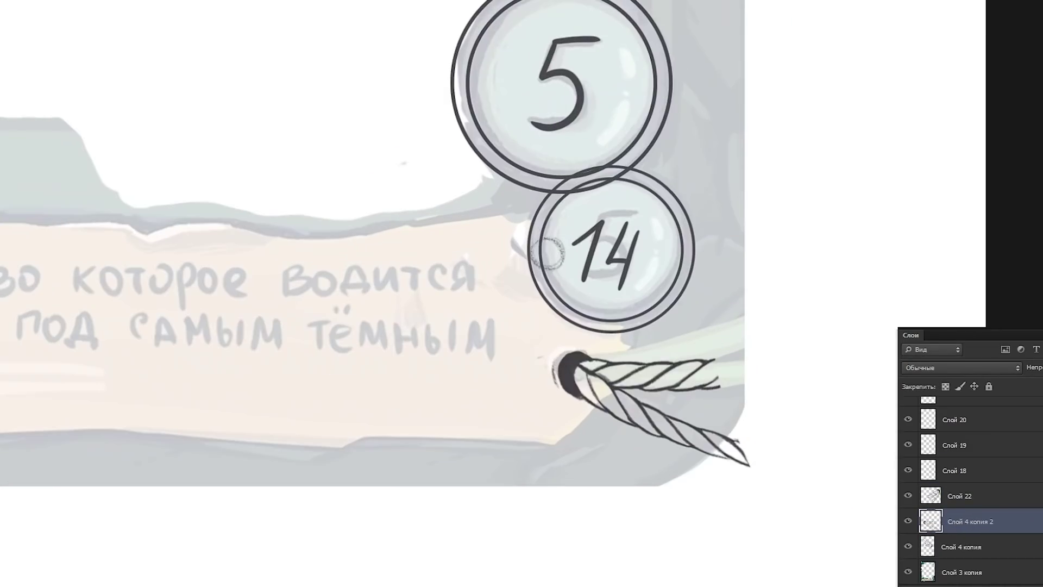
key("ctrl+0")
scroll(373, 466, "up", 4)
key("ctrl+e")
Step: Add a rope loop above the plaque's upper-left hole, kept on its own layer above the other ropes
mouse_move(143, 277)
left_mouse_down()
mouse_move(152, 367)
mouse_move(182, 383)
mouse_move(147, 365)
left_mouse_up()
key("ctrl+z")
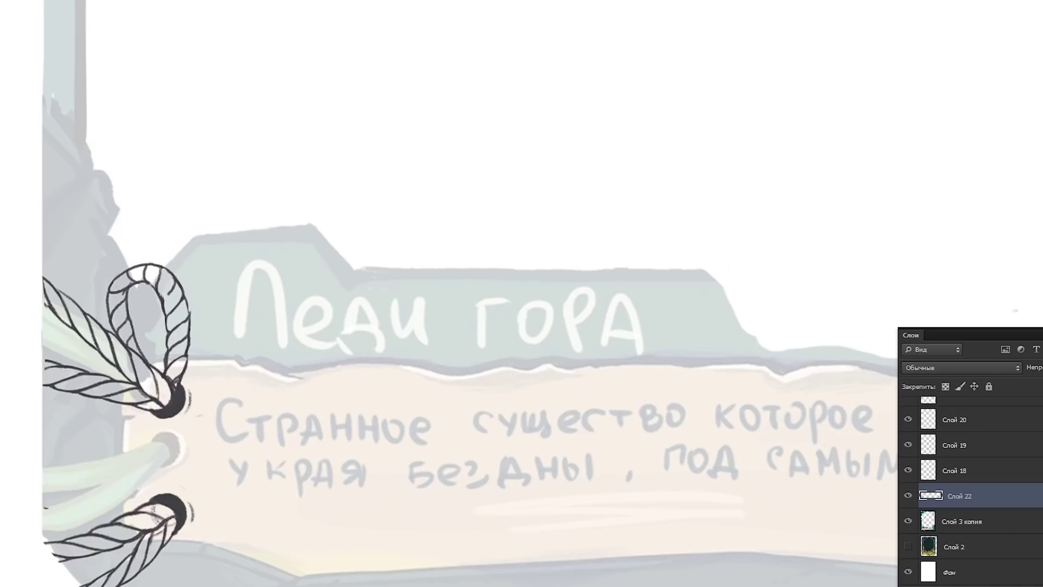
scroll(918, 245, "down", 2)
key("ctrl+shift+alt+n")
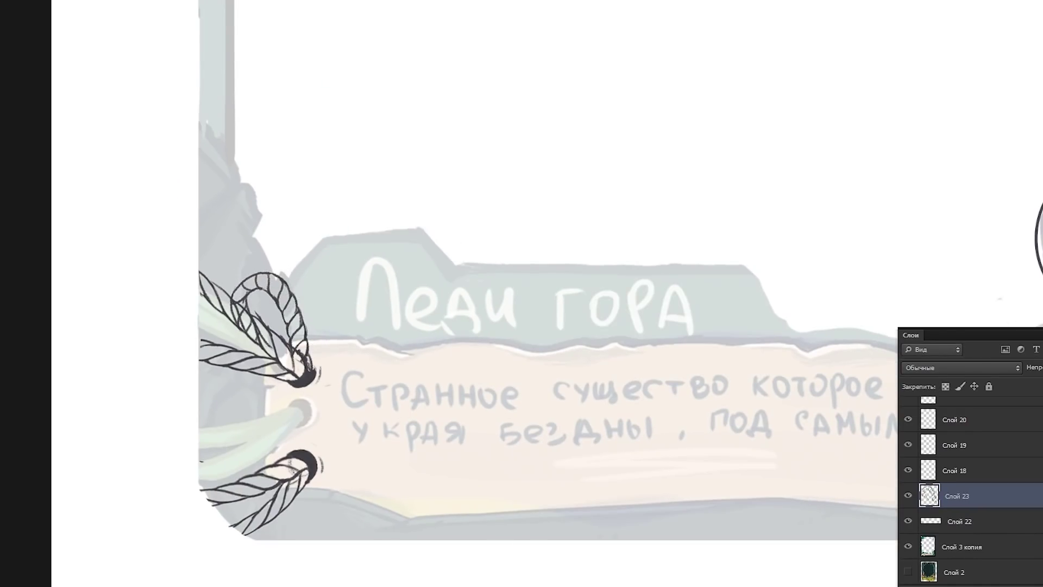
key("ctrl+shift+alt+n")
key("ctrl+bracketleft")
Step: Try sketching a spotted mushroom-like shape above the rope loop at the frame's lower-left corner
scroll(674, 438, "down", 3)
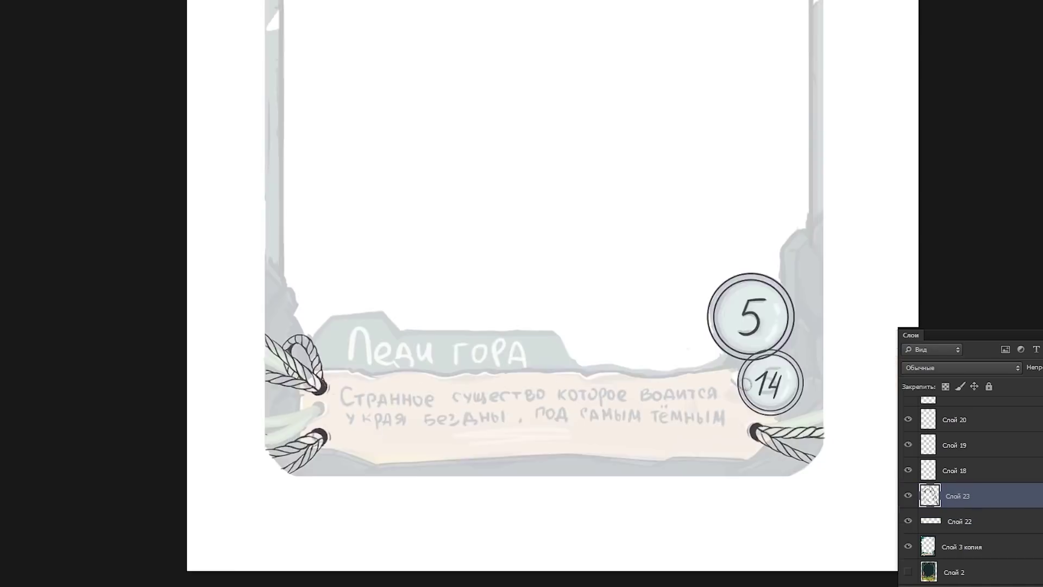
scroll(674, 437, "up", 3)
right_click(674, 438)
key("Escape")
scroll(136, 255, "down", 1)
right_click(135, 256)
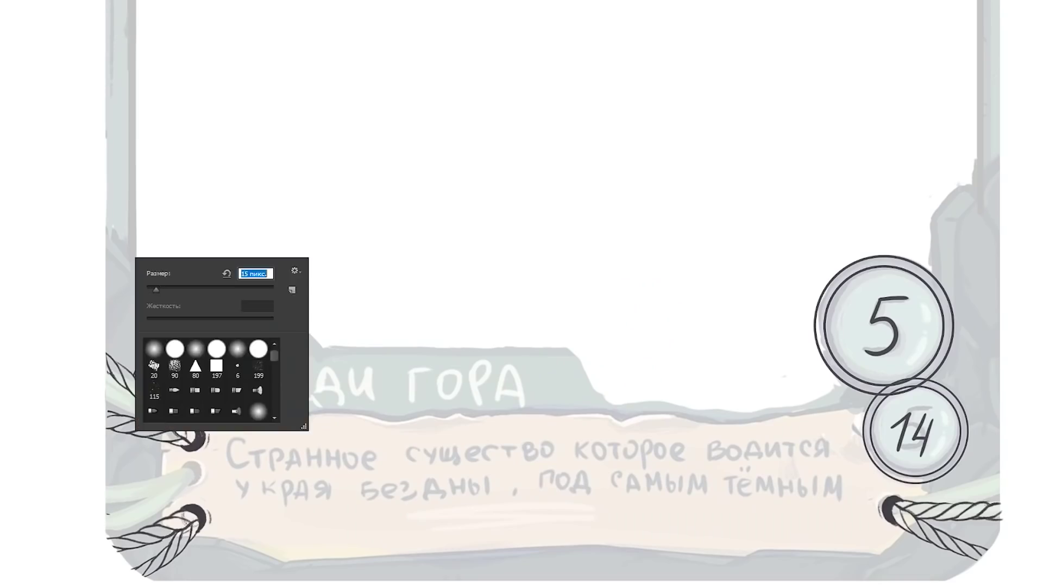
key("Escape")
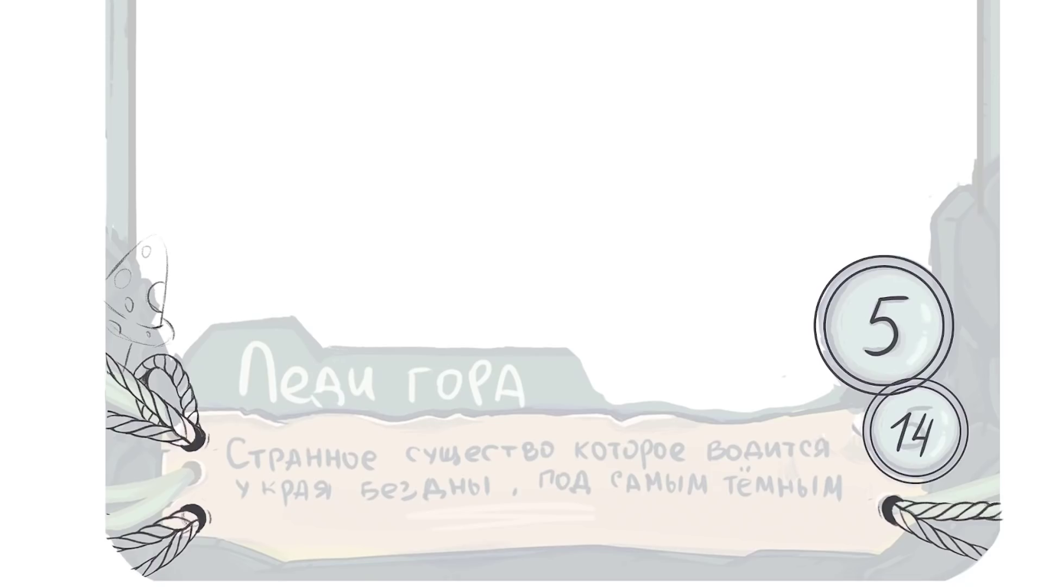
mouse_move(155, 458)
left_mouse_down()
mouse_move(136, 505)
mouse_move(163, 506)
left_mouse_up()
scroll(157, 489, "down", 2)
key("Tab")
Step: Try sketching a pointed shape behind the "5" circle at the frame's right edge, on a layer beneath the ropes
left_click_drag(679, 337, 677, 282)
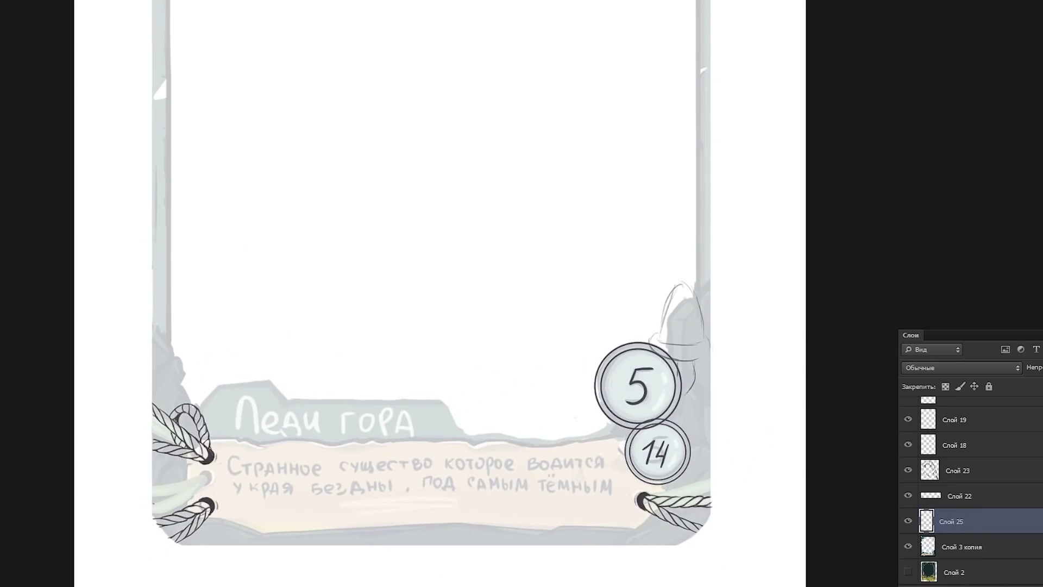
scroll(706, 304, "up", 3)
left_click_drag(620, 435, 620, 332)
left_click_drag(703, 269, 617, 342)
scroll(619, 326, "down", 2)
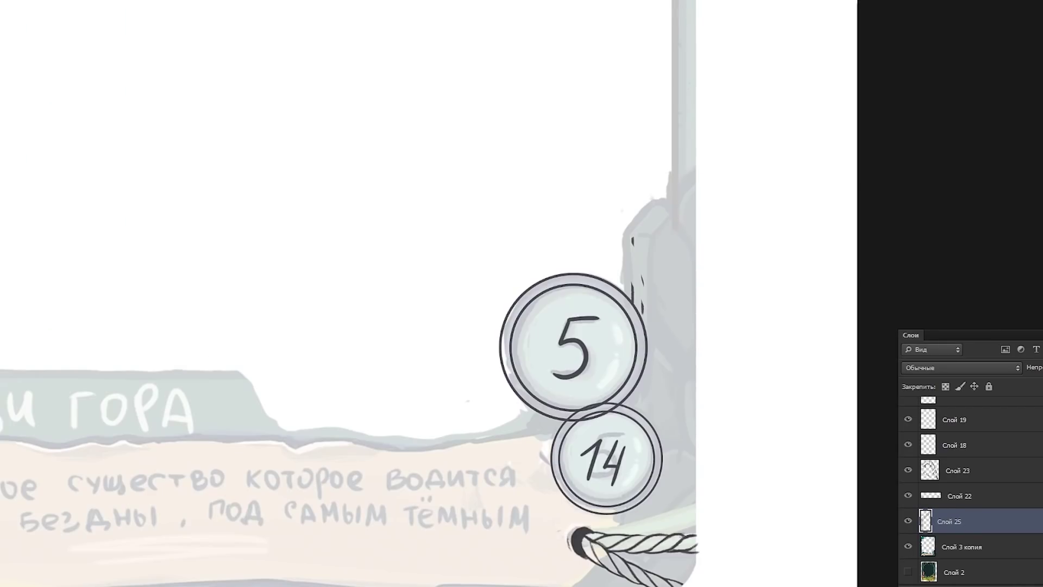
Step: Draw a gnarled trunk contour from the frame's right edge down behind the "5" circle, ending in a root on the plaque's upper edge
left_click_drag(696, 171, 622, 286)
left_click_drag(674, 212, 655, 254)
left_click_drag(629, 269, 614, 288)
mouse_move(507, 379)
left_mouse_down()
mouse_move(430, 438)
mouse_move(375, 459)
left_mouse_up()
left_click_drag(454, 427, 443, 449)
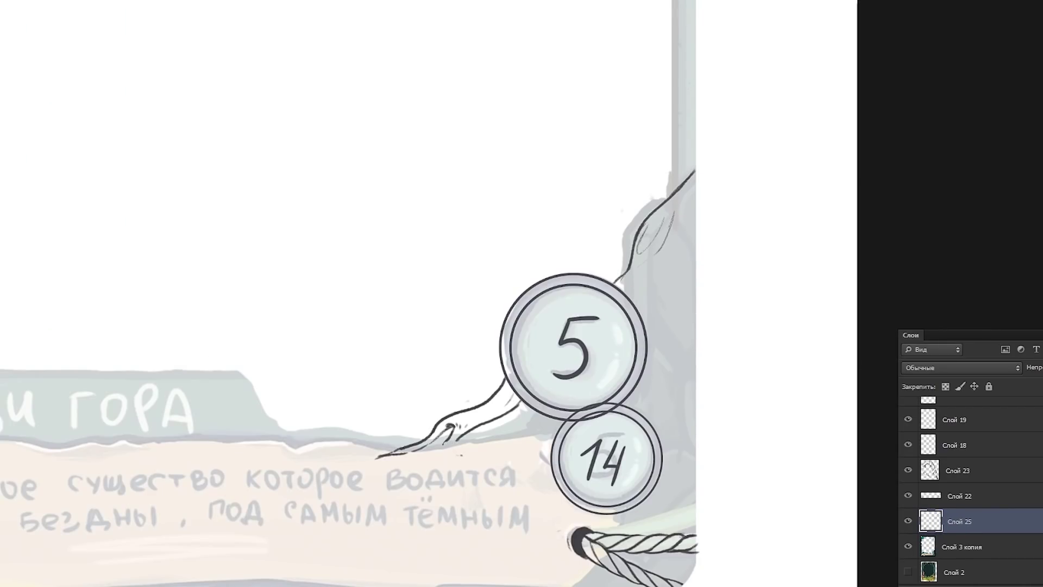
scroll(350, 293, "up", 1)
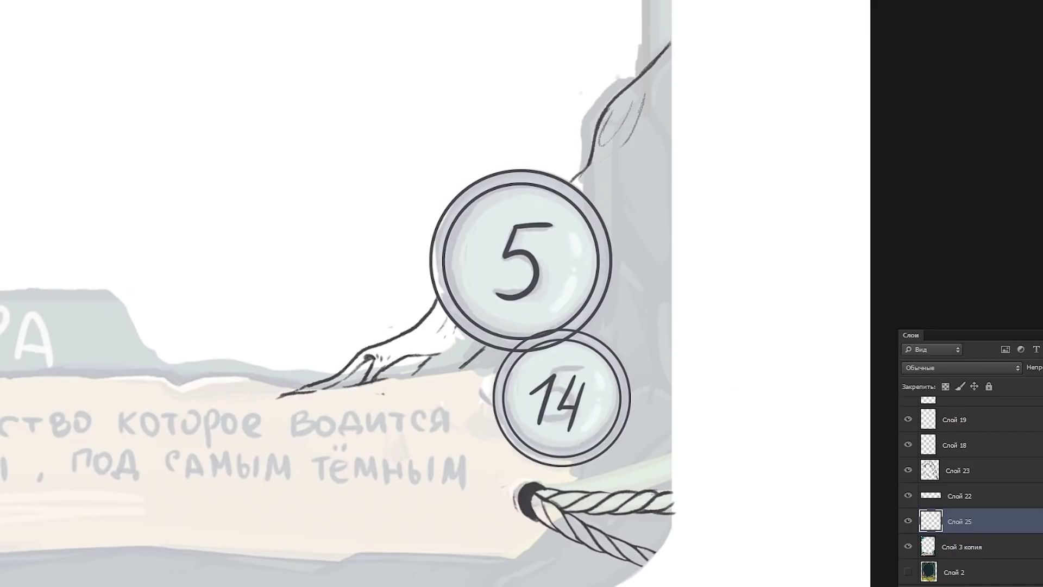
scroll(30, 366, "down", 1)
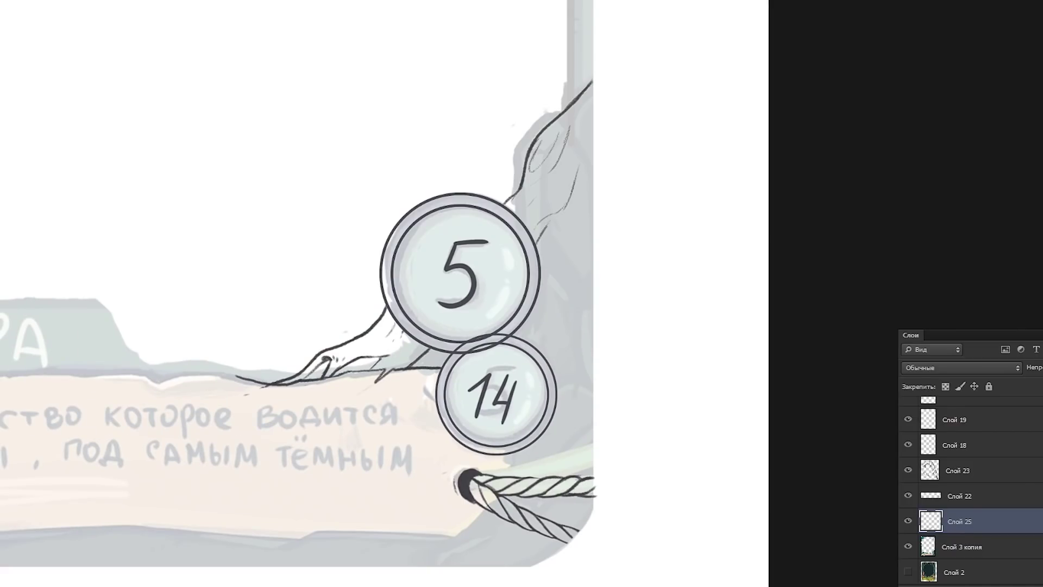
Step: Add wavy bark lines to the right trunk, close it with a straight outer edge, and draw its roots below the lower-right ropes
left_click_drag(582, 269, 563, 315)
left_click_drag(567, 356, 557, 415)
left_click_drag(549, 418, 511, 468)
left_click_drag(571, 353, 557, 407)
left_click_drag(592, 76, 598, 497)
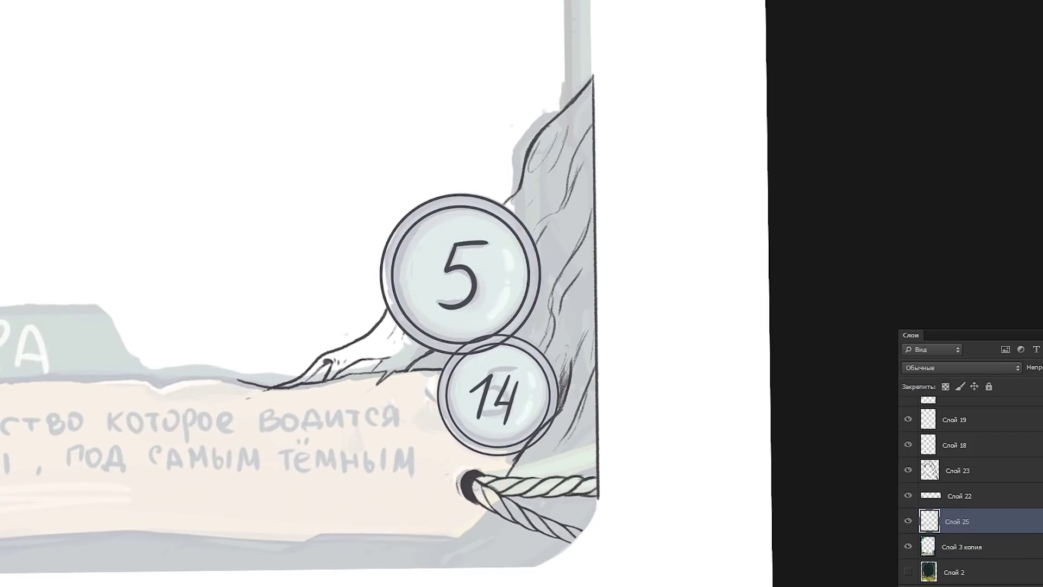
left_click_drag(473, 507, 417, 546)
left_click_drag(488, 514, 436, 548)
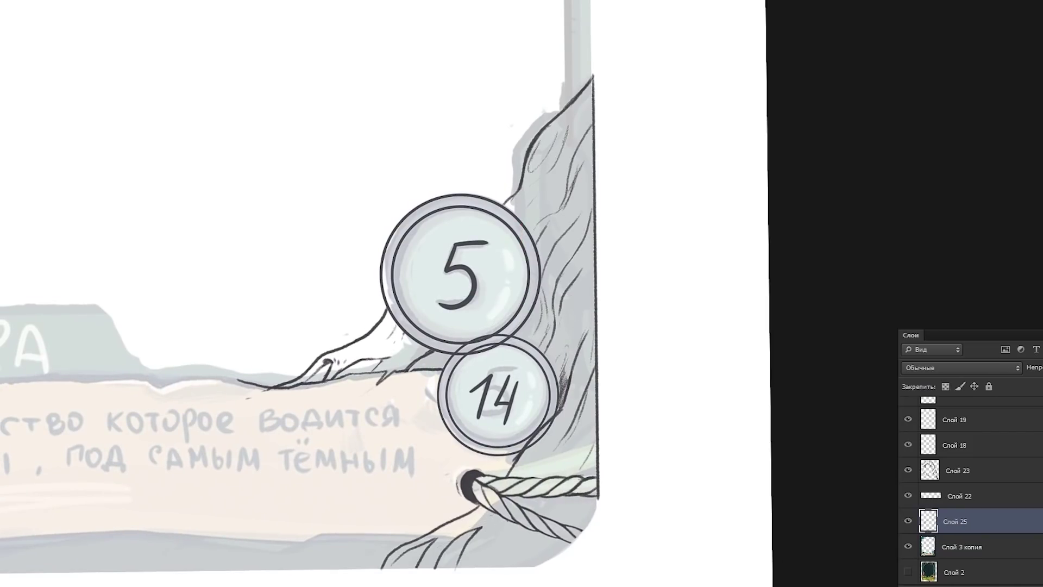
Step: Draw and shade a knot hollow near the right trunk's top and darken the bark grooves beside the circles
scroll(381, 294, "down", 3)
scroll(380, 293, "down", 2)
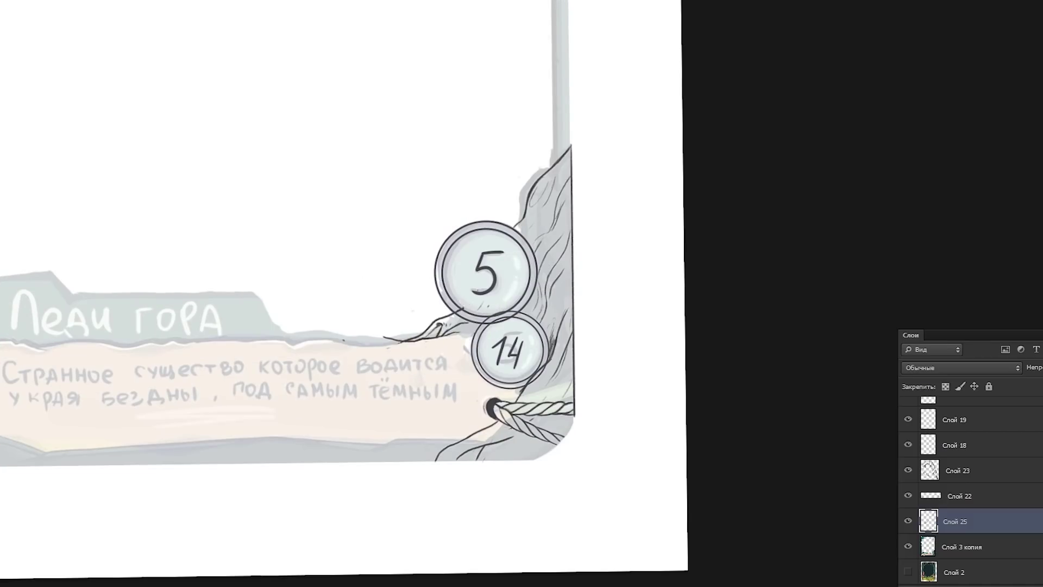
scroll(586, 246, "up", 3)
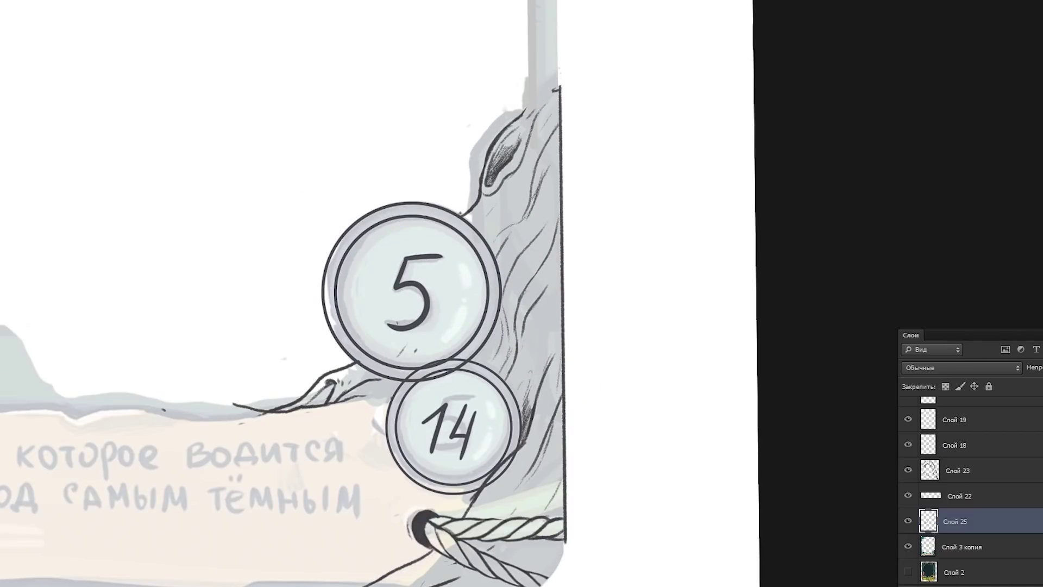
scroll(593, 430, "up", 1)
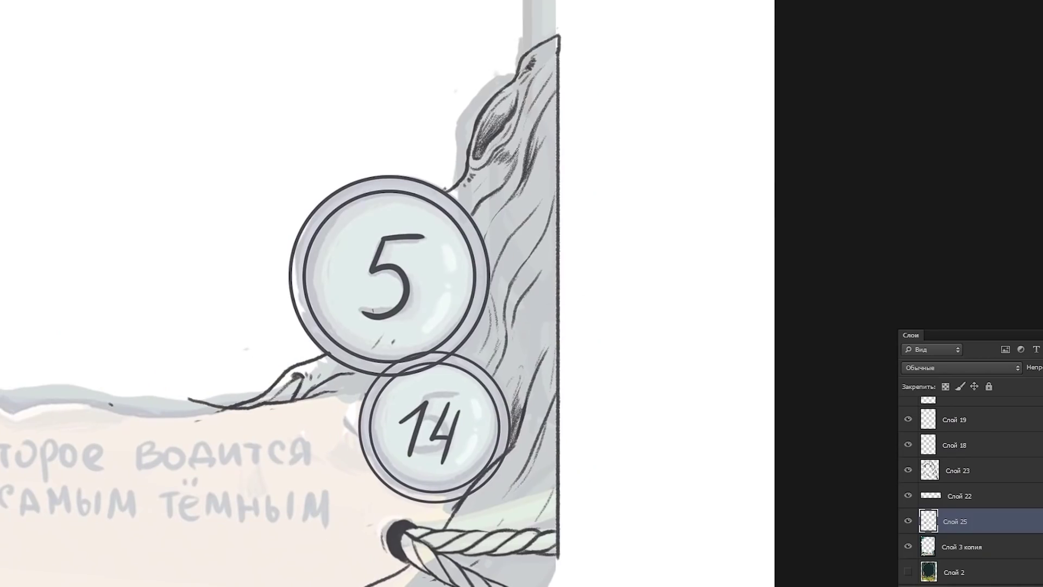
left_click_drag(492, 333, 541, 240)
left_click_drag(544, 346, 511, 405)
left_click_drag(424, 326, 429, 348)
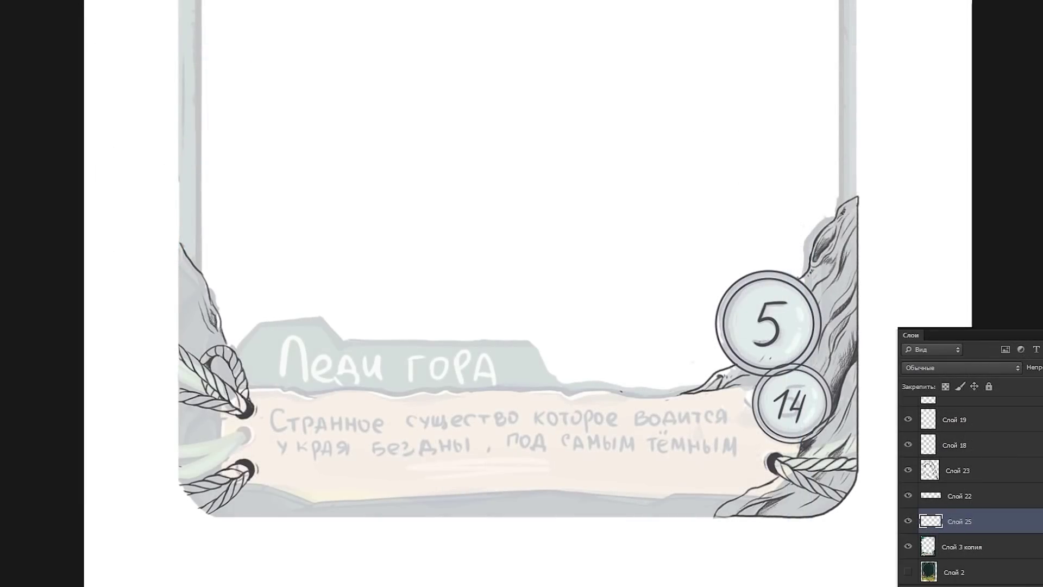
Step: Outline the chipped edges of the text plaque and the bevelled title tab, and close the frame's rounded lower-left corner
key("ctrl+plus")
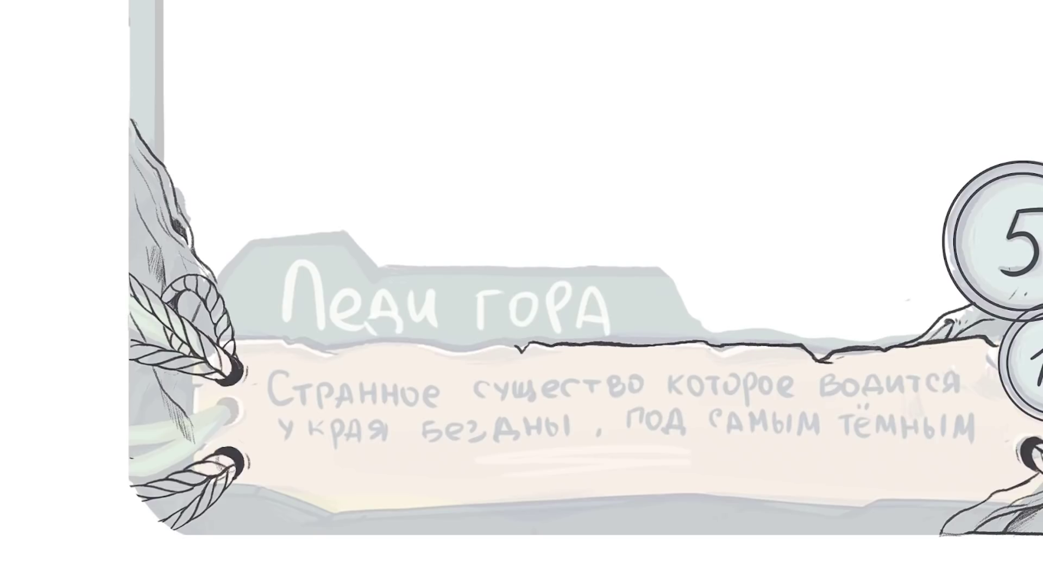
mouse_move(239, 479)
left_mouse_down()
mouse_move(362, 529)
mouse_move(976, 505)
left_mouse_up()
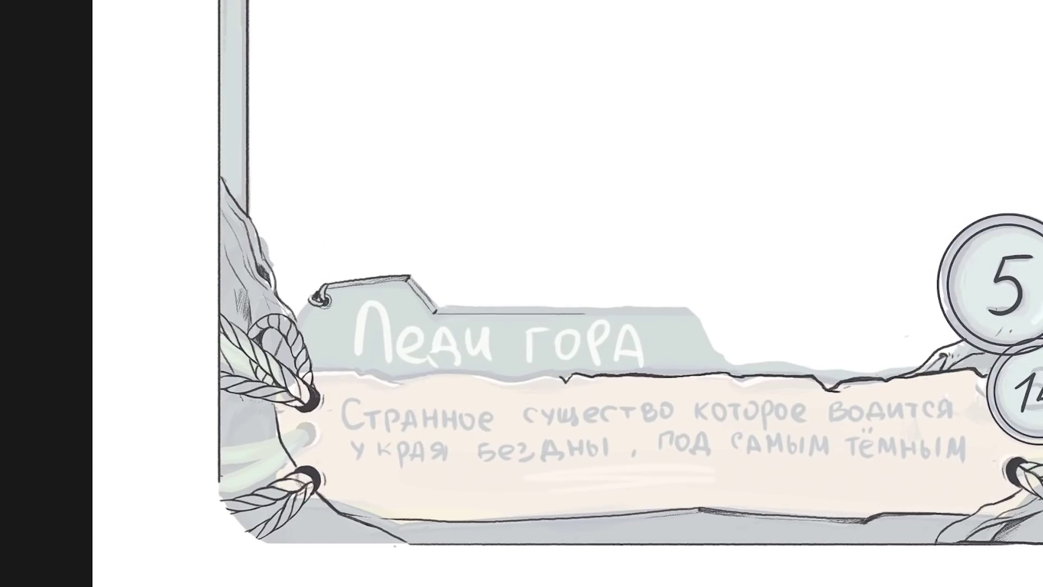
left_click_drag(438, 309, 705, 307)
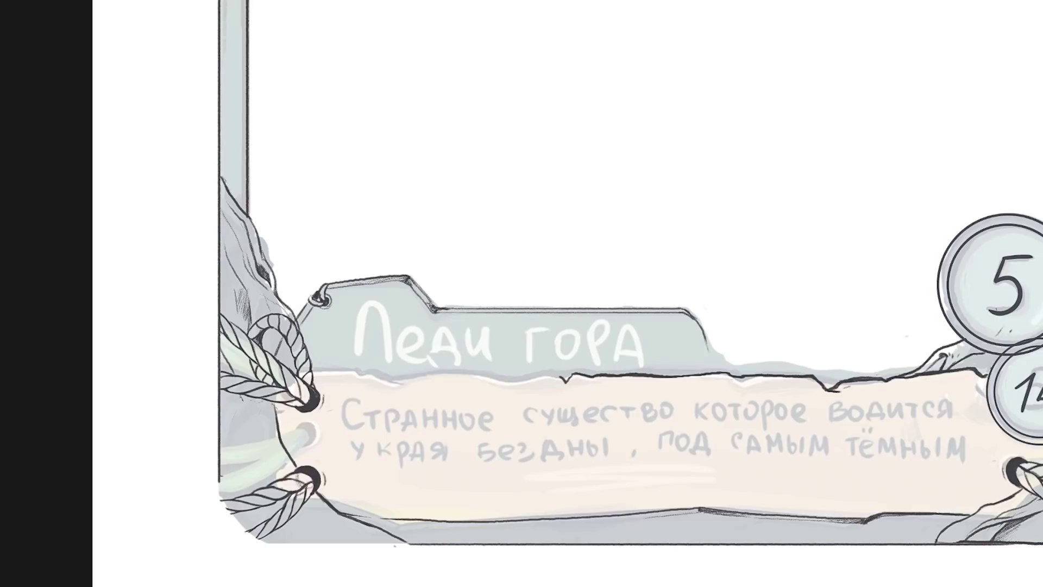
left_click_drag(358, 374, 557, 379)
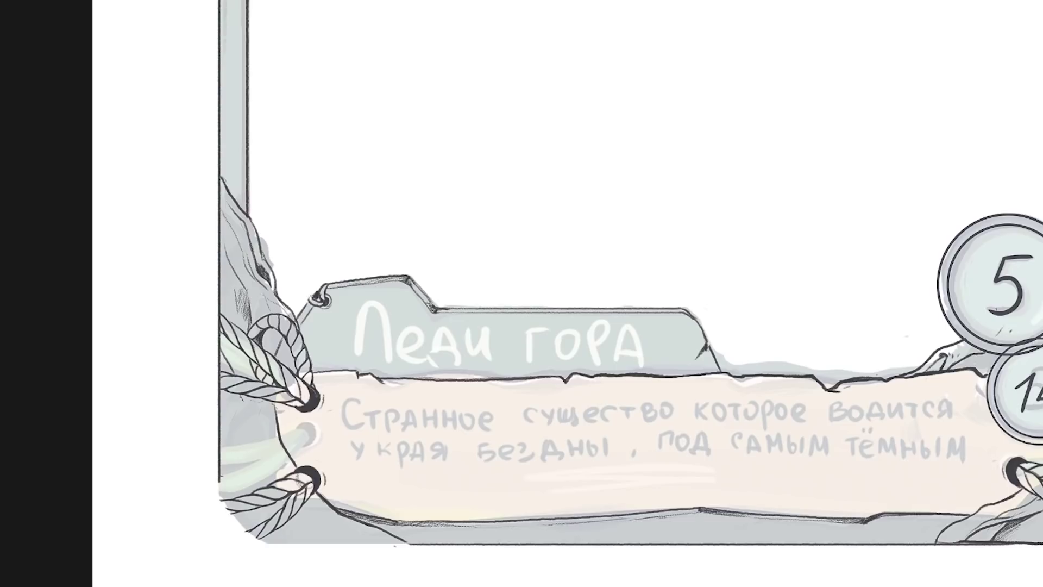
left_click_drag(219, 471, 416, 544)
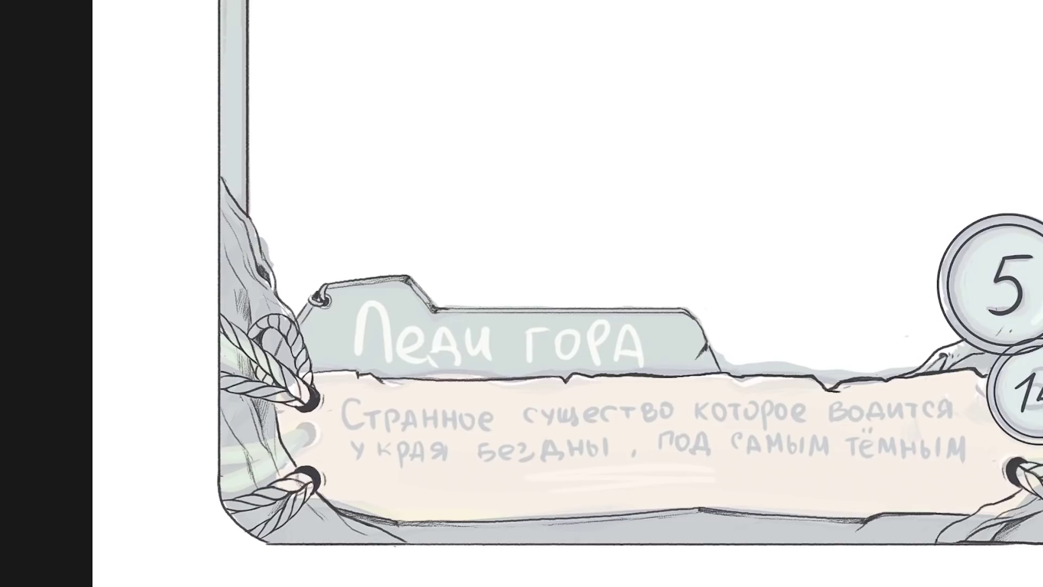
Step: Outline the upper-left corner bracket around the flower medallion, with a rounded outer corner and a pointed end on the left border
scroll(521, 293, "down", 5)
scroll(472, 348, "up", 6)
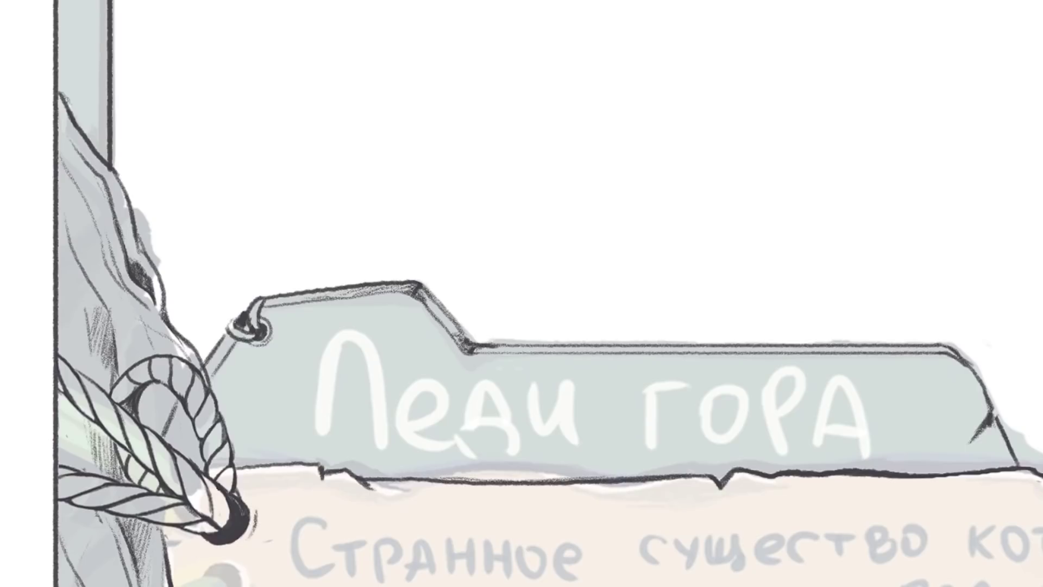
scroll(521, 294, "down", 2)
scroll(521, 293, "down", 2)
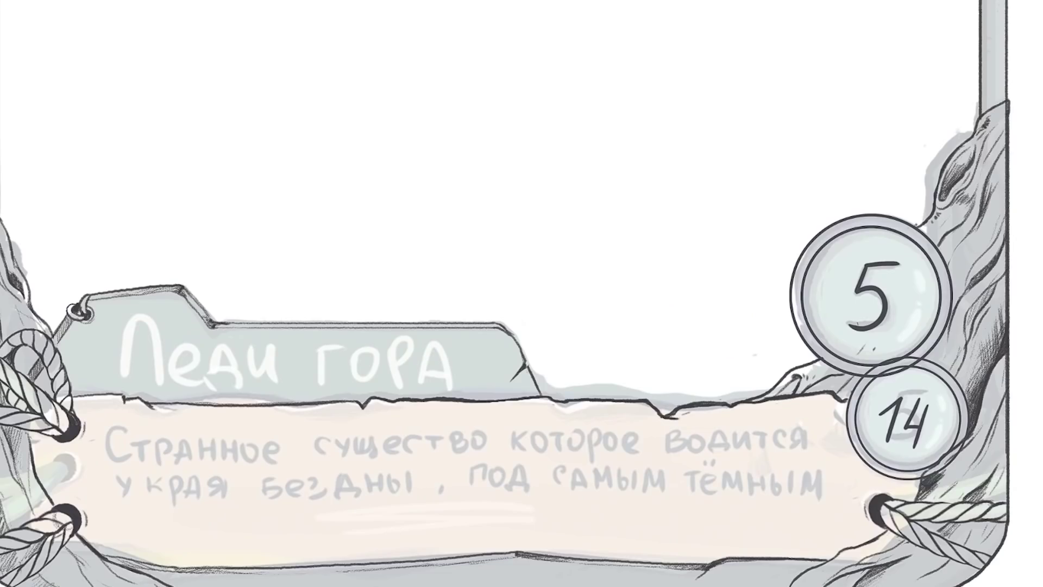
scroll(217, 462, "up", 4)
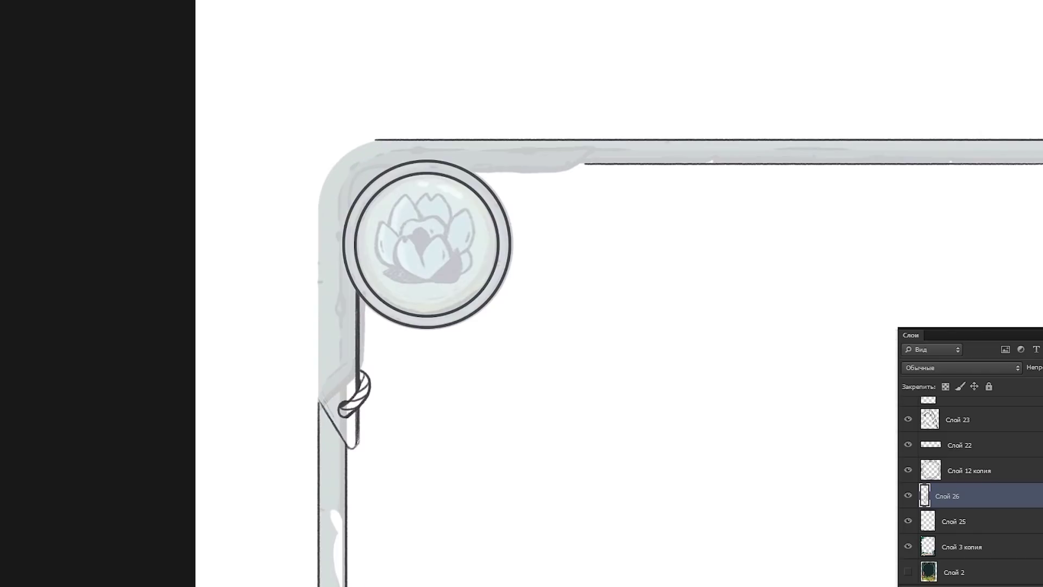
key("alt+bracketleft")
key("ctrl+z")
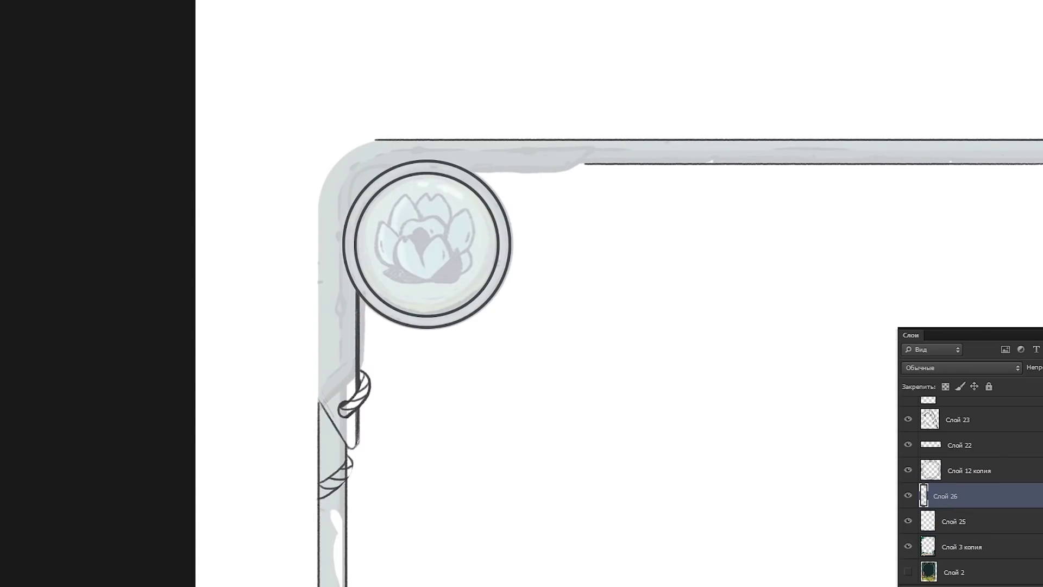
key("ctrl+0")
key("ctrl+plus")
key("ctrl+plus")
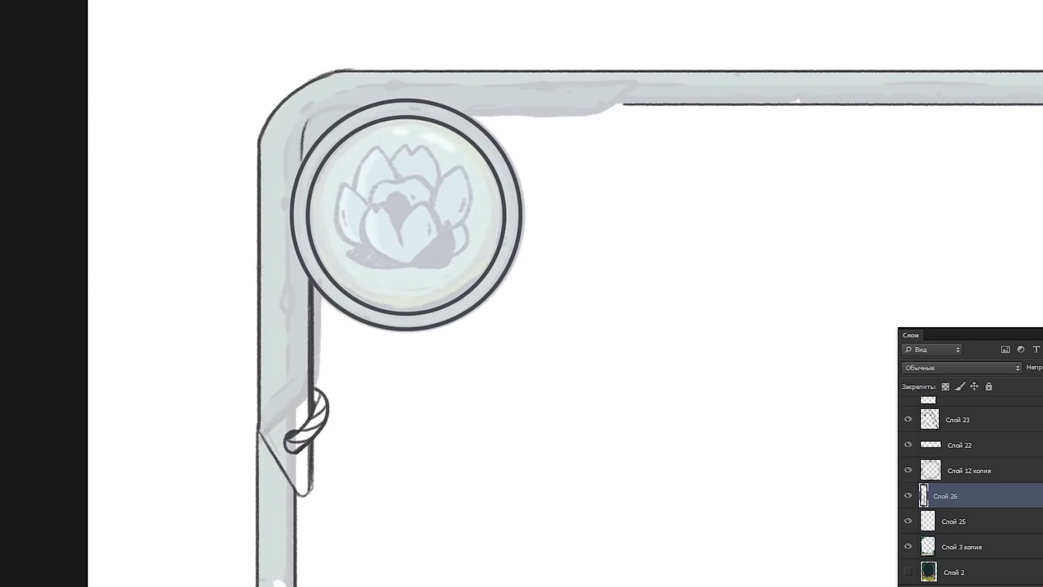
Step: Outline the bracket's arm along the top border, ending in a diagonal cut with a small hole near its tip
key("ctrl+z")
mouse_move(321, 123)
left_mouse_down()
mouse_move(604, 124)
mouse_move(562, 150)
left_mouse_up()
key("ctrl+0")
key("ctrl+plus")
key("ctrl+plus")
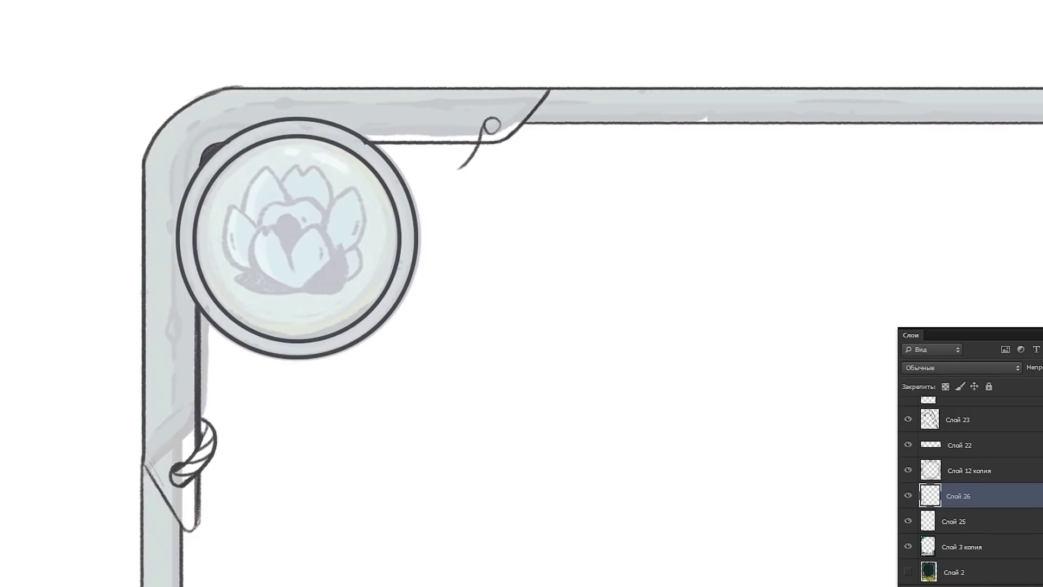
Step: Draw a twisted rope looping through the hole in the bracket's top arm and around the border, with a dark hole behind it
left_click_drag(491, 124, 519, 136)
key("ctrl+minus")
key("ctrl+minus")
key("ctrl+plus")
left_click_drag(483, 209, 530, 203)
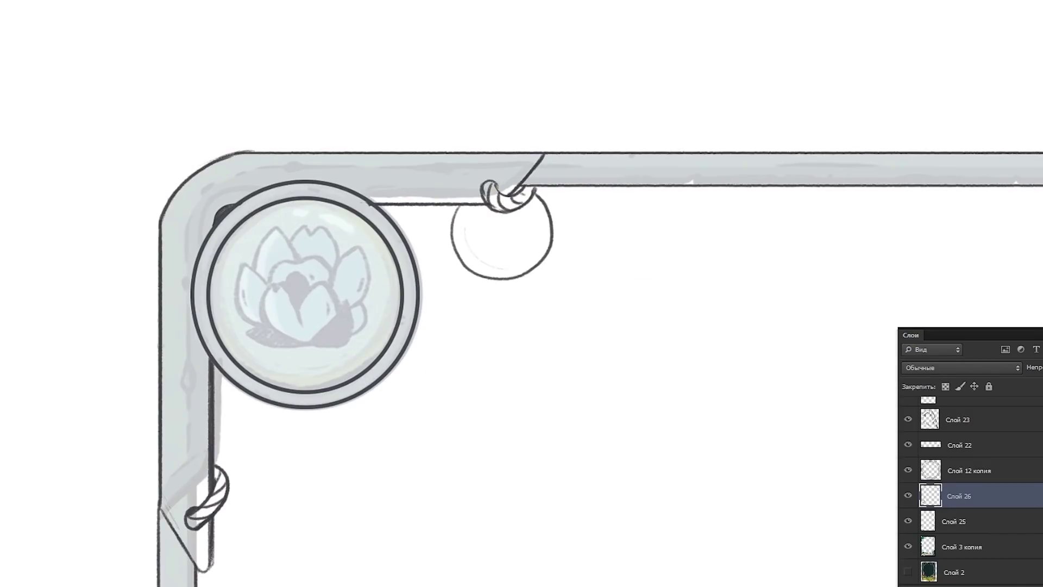
key("ctrl+minus")
key("ctrl+plus")
key("ctrl+z")
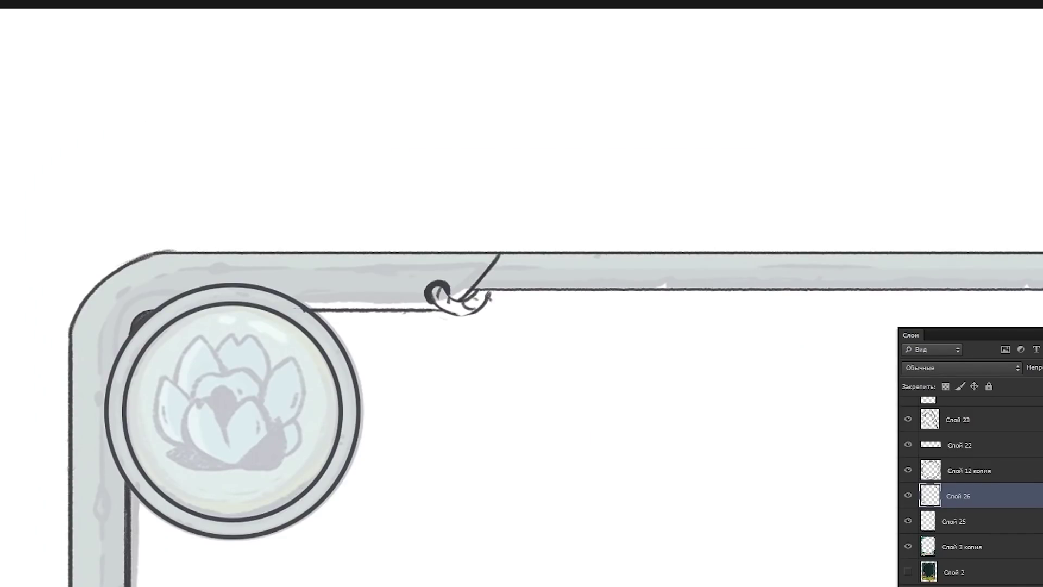
left_click_drag(522, 293, 495, 278)
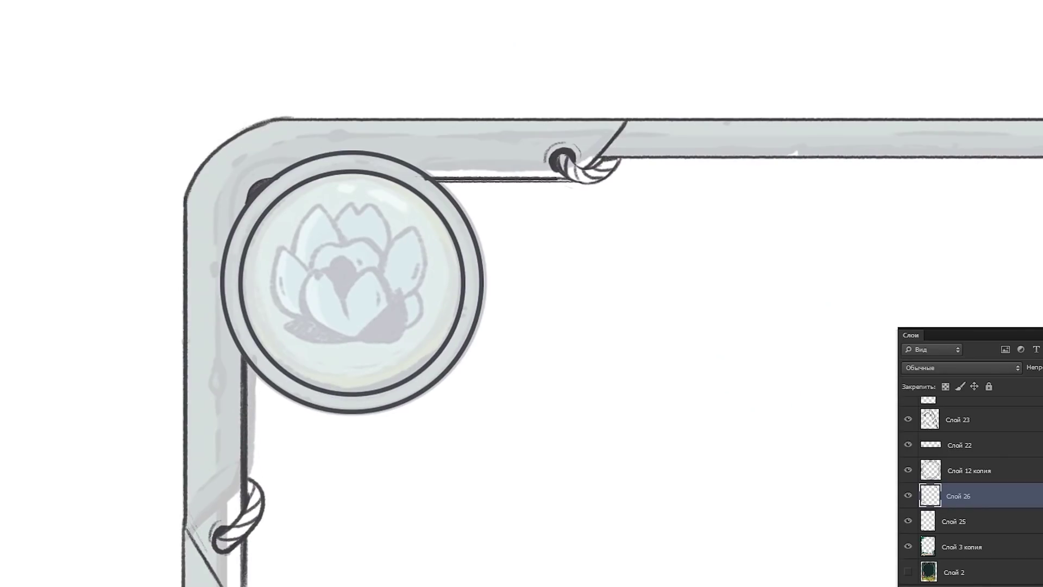
Step: Add a crack to the top arm's lower edge and draw a thin inner contour with a wavy grain line along the bracket
key("ctrl+minus")
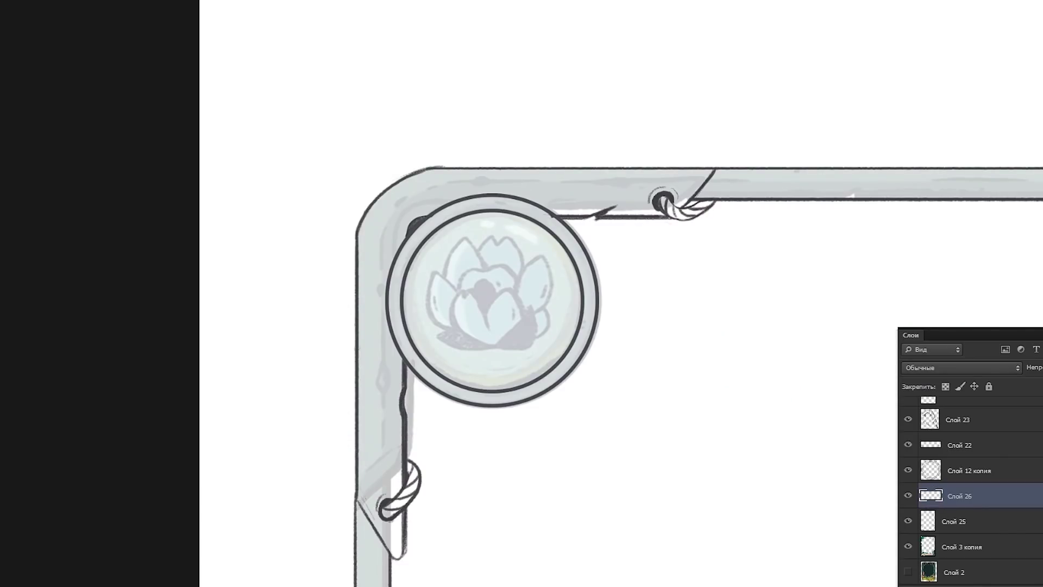
mouse_move(702, 176)
left_mouse_down()
mouse_move(369, 252)
mouse_move(367, 495)
left_mouse_up()
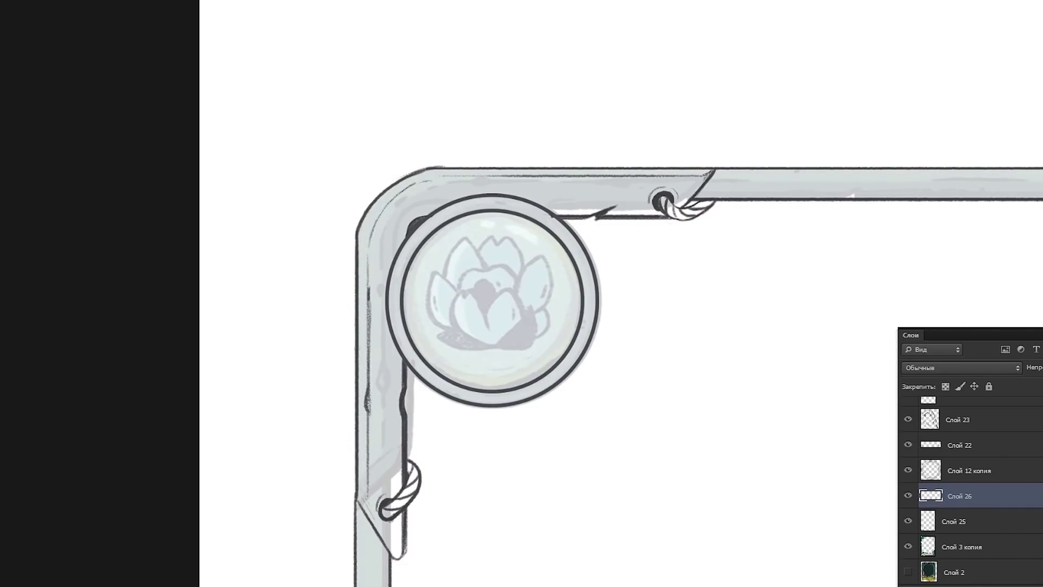
key("ctrl+alt+z")
key("ctrl+alt+z")
key("ctrl+alt+z")
key("ctrl+alt+z")
key("ctrl+alt+z")
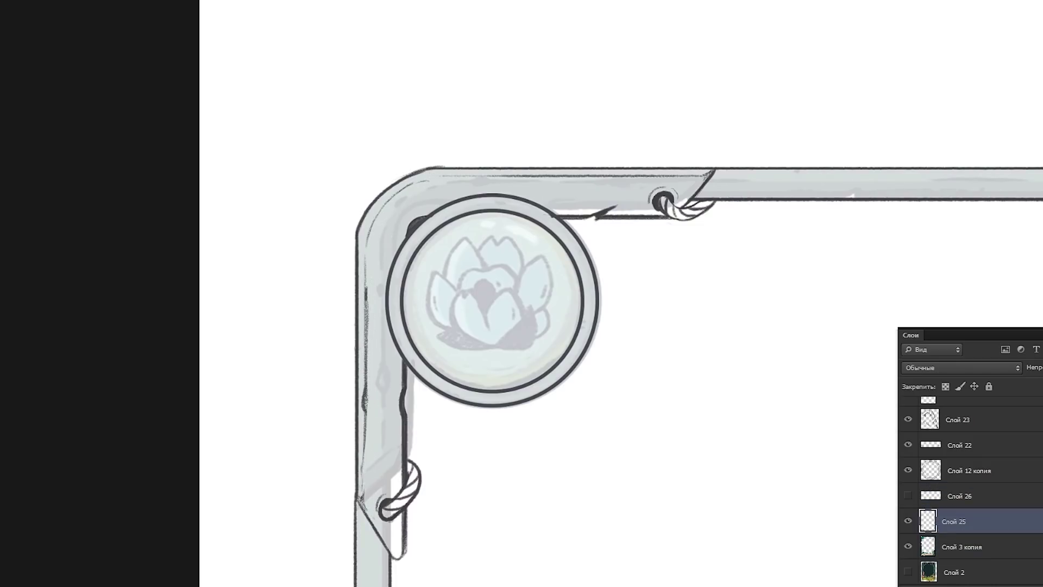
key("ctrl+shift+z")
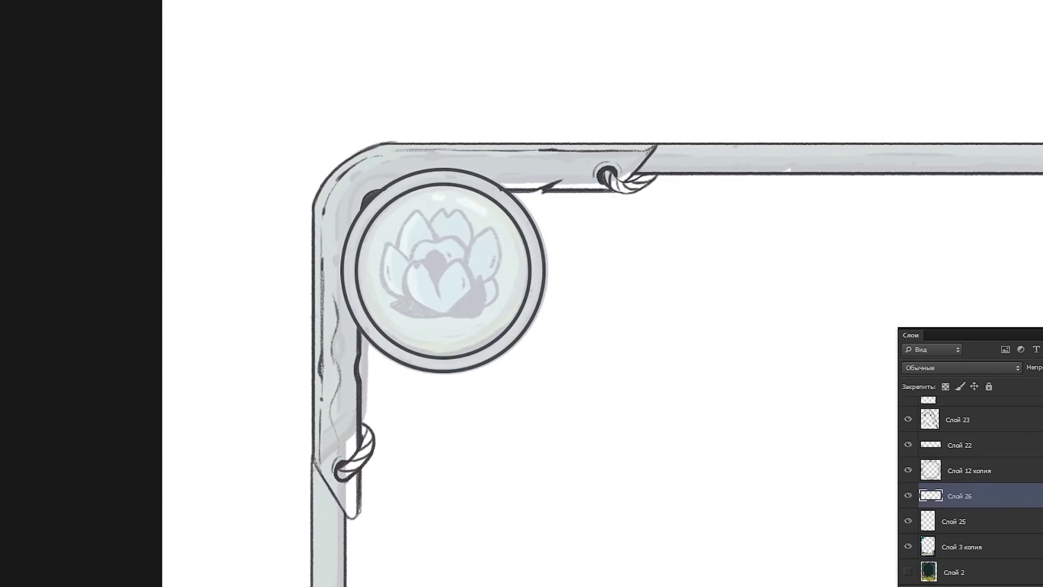
Step: Hide the coloured sketch layer "Слой 3 копия" and replace the bracket's wavy grain lines with diagonal hatching on its left arm
left_click(908, 546)
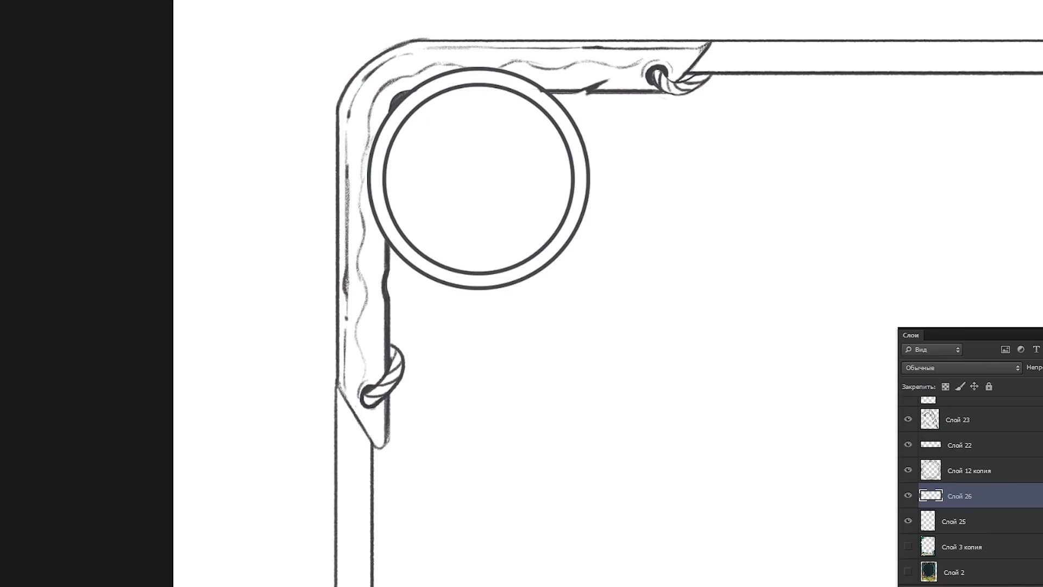
key("ctrl+shift+z")
key("ctrl+shift+z")
key("ctrl+shift+z")
key("ctrl+shift+z")
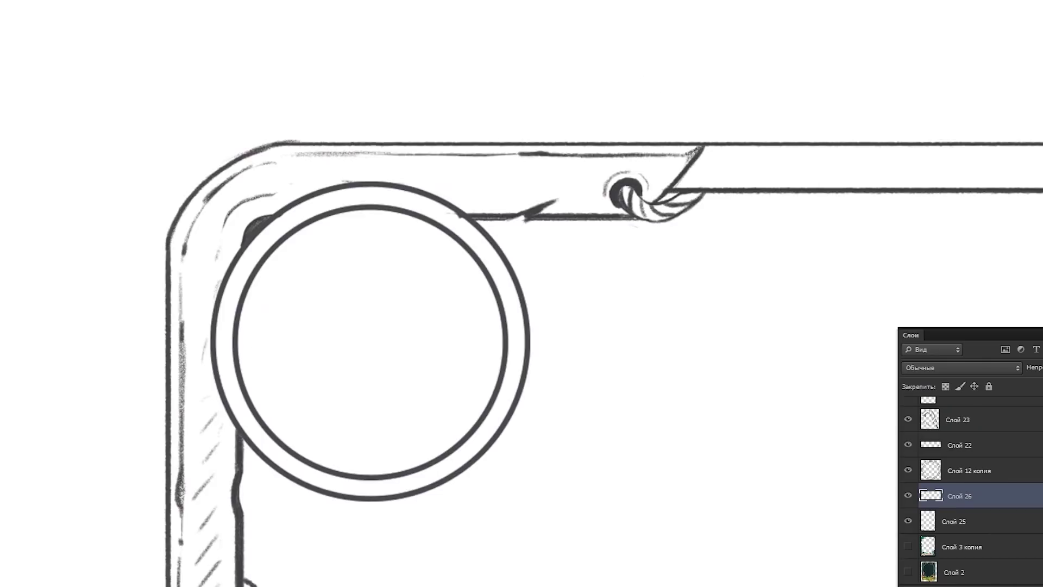
Step: Hatch the bracket's top arm and draw twisted ropes through small holes that tie the round ring to both arms
key("ctrl+shift+z")
key("ctrl+shift+z")
key("ctrl+shift+z")
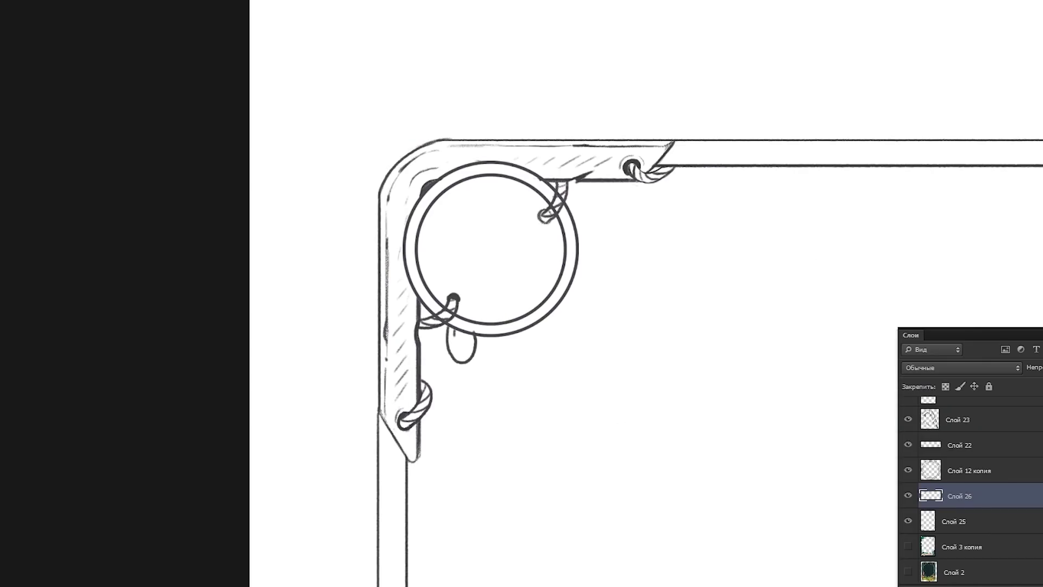
key("ctrl+0")
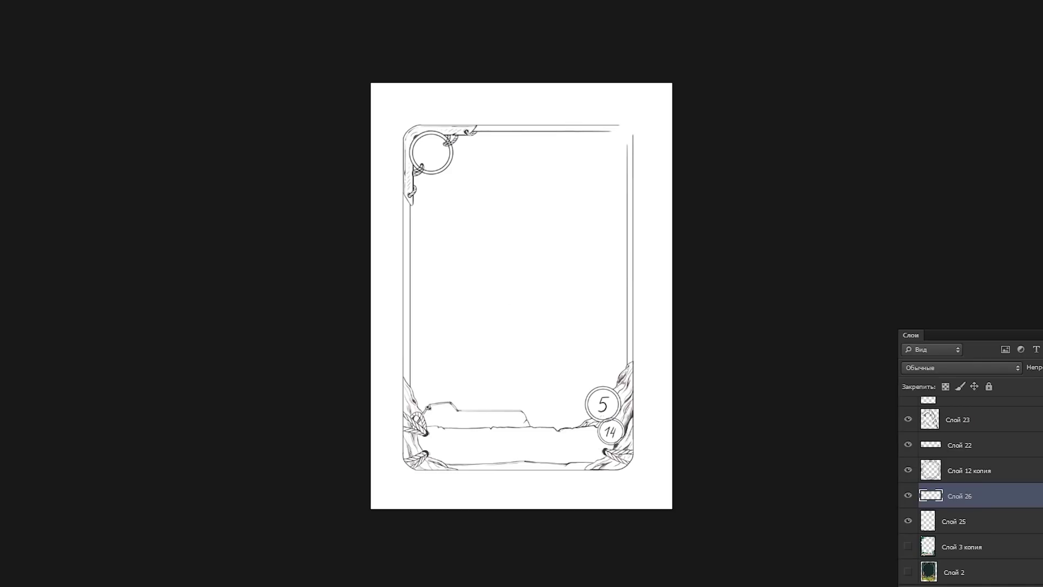
key("ctrl+plus")
key("ctrl+0")
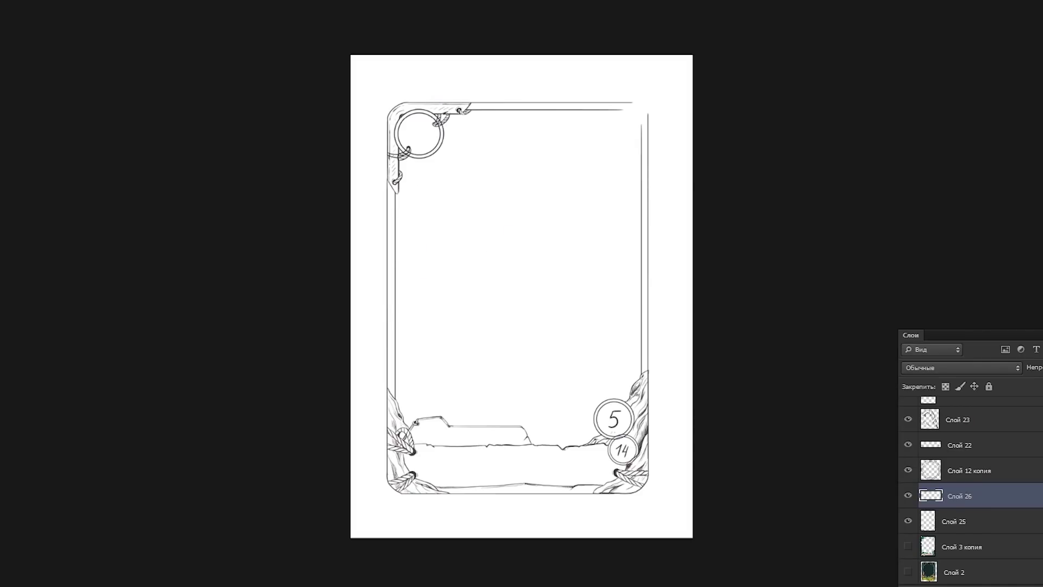
Step: Over the coloured sketch, merge the border layers and join the border's double lines with a rounded upper-right corner
key("ctrl+plus")
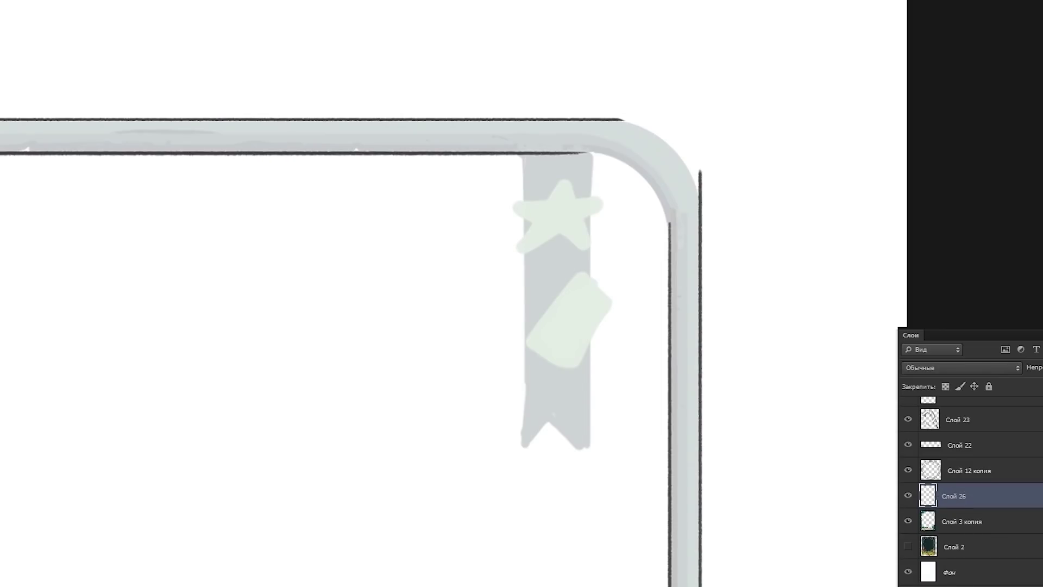
key("ctrl+e")
key("ctrl+minus")
key("ctrl+plus")
key("ctrl+plus")
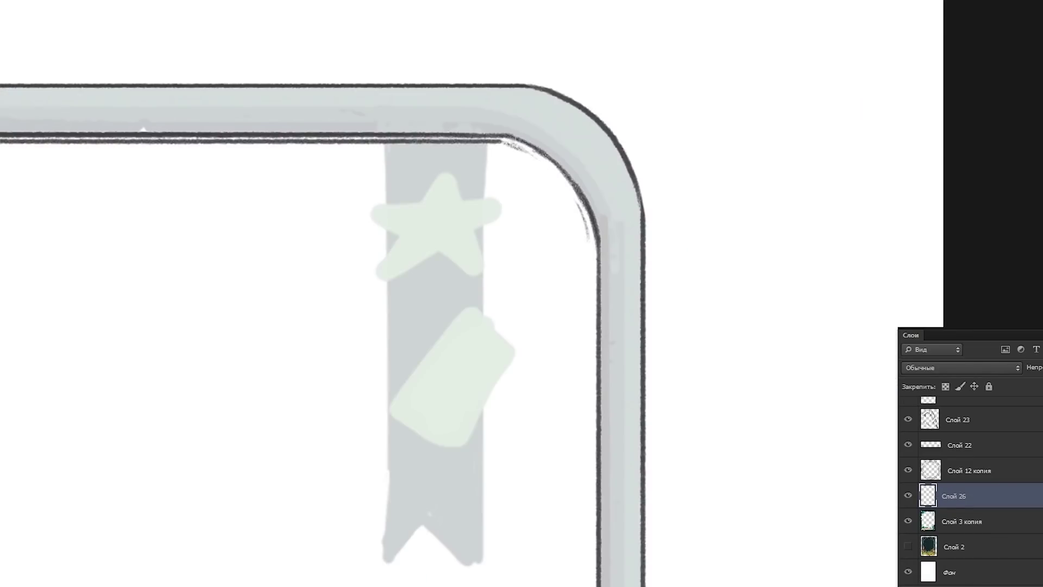
key("ctrl+0")
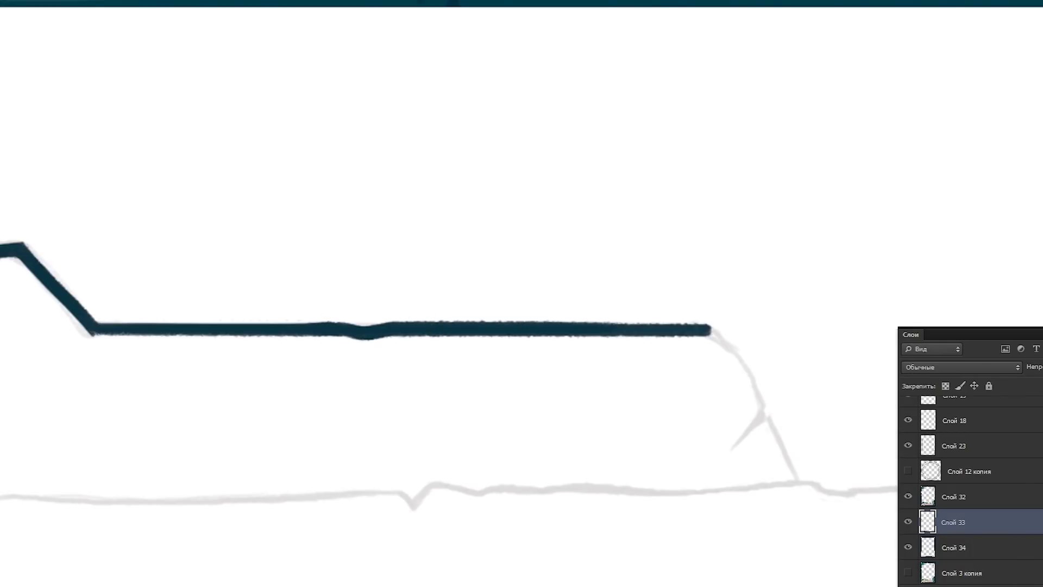
Step: Finish the nameplate's dark outline with a curved, notched right end and a small crack in its top edge
mouse_move(709, 330)
left_mouse_down()
mouse_move(757, 388)
mouse_move(736, 448)
mouse_move(796, 482)
left_mouse_up()
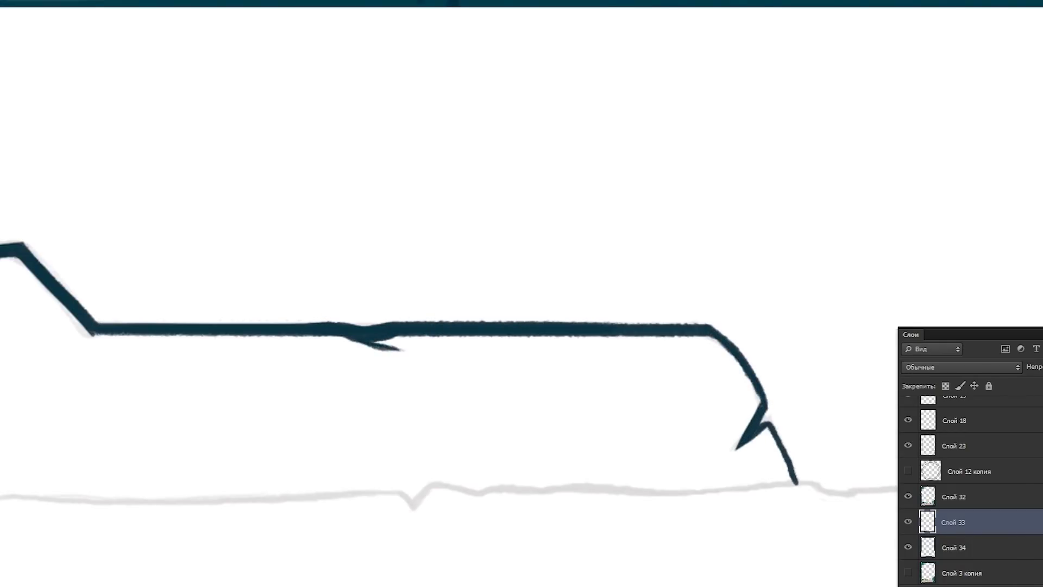
key("ctrl+minus")
key("ctrl+plus")
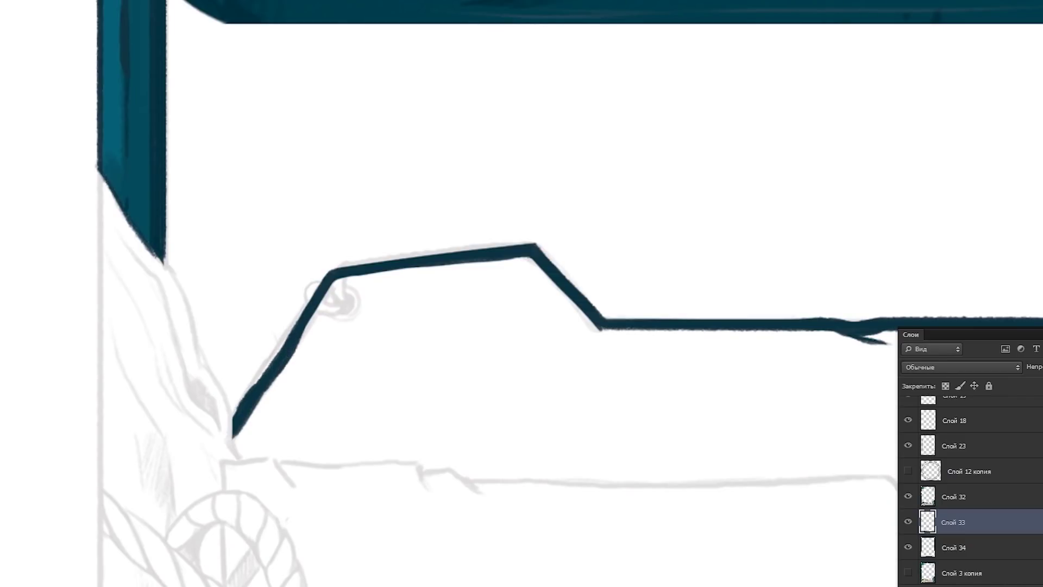
key("ctrl+minus")
Step: Fill the nameplate shape with flat teal on layer "Слой 34", beneath its dark outline and down to the parchment edge
left_click(366, 299, "alt")
key("alt+[")
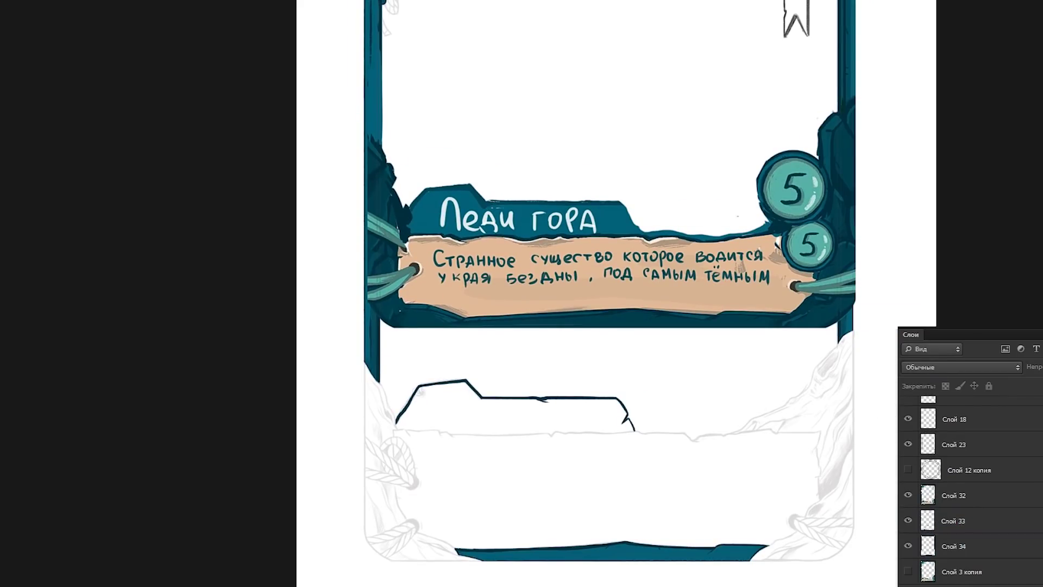
key("ctrl+plus")
scroll(521, 293, "left", 5)
mouse_move(790, 443)
left_mouse_down()
mouse_move(760, 375)
mouse_move(207, 304)
mouse_move(790, 443)
mouse_move(546, 455)
mouse_move(104, 435)
mouse_move(478, 440)
left_mouse_up()
key("alt+BackSpace")
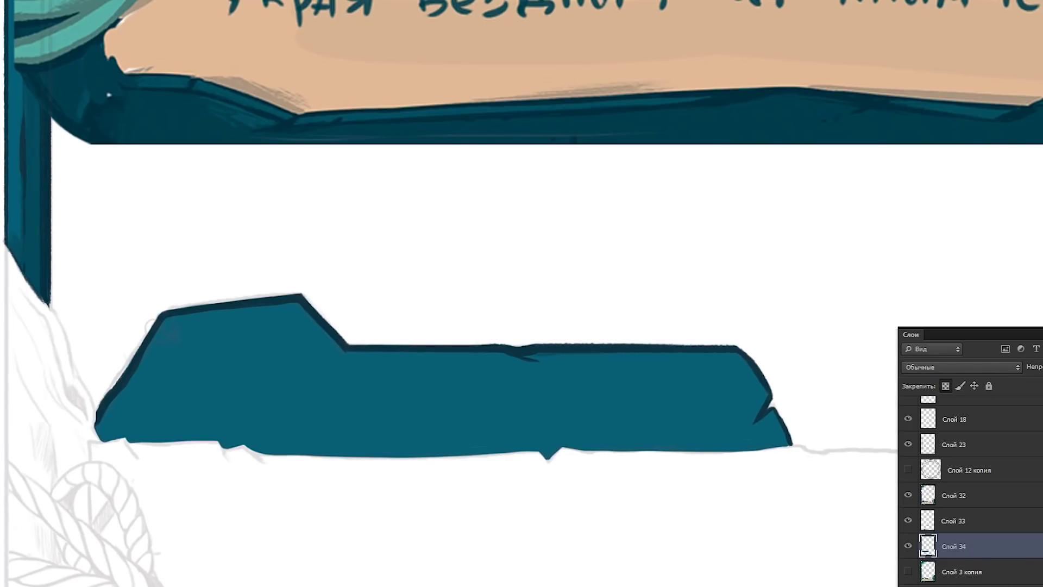
key("ctrl+minus")
scroll(592, 294, "down", 1)
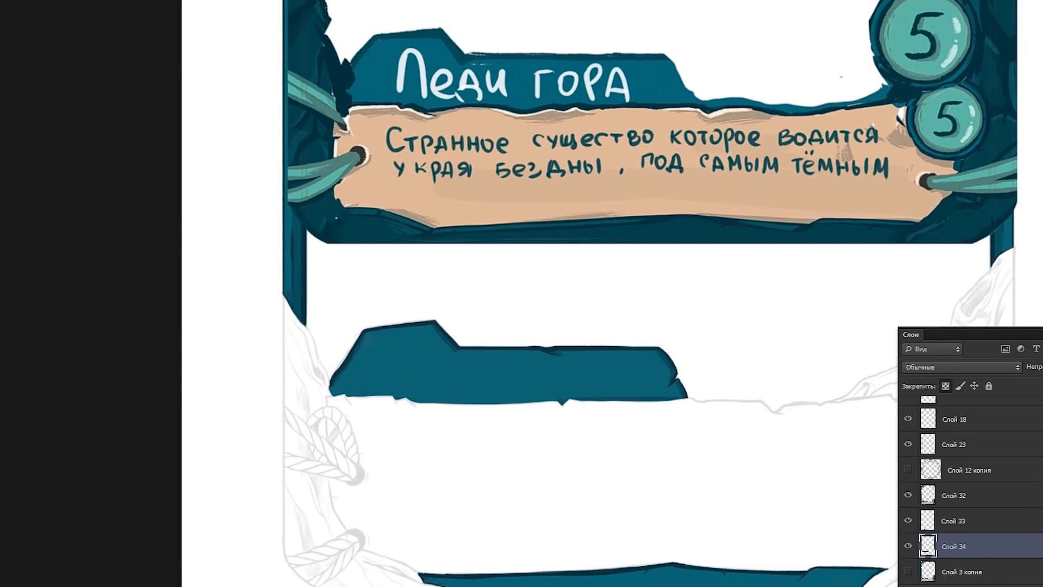
key("ctrl+0")
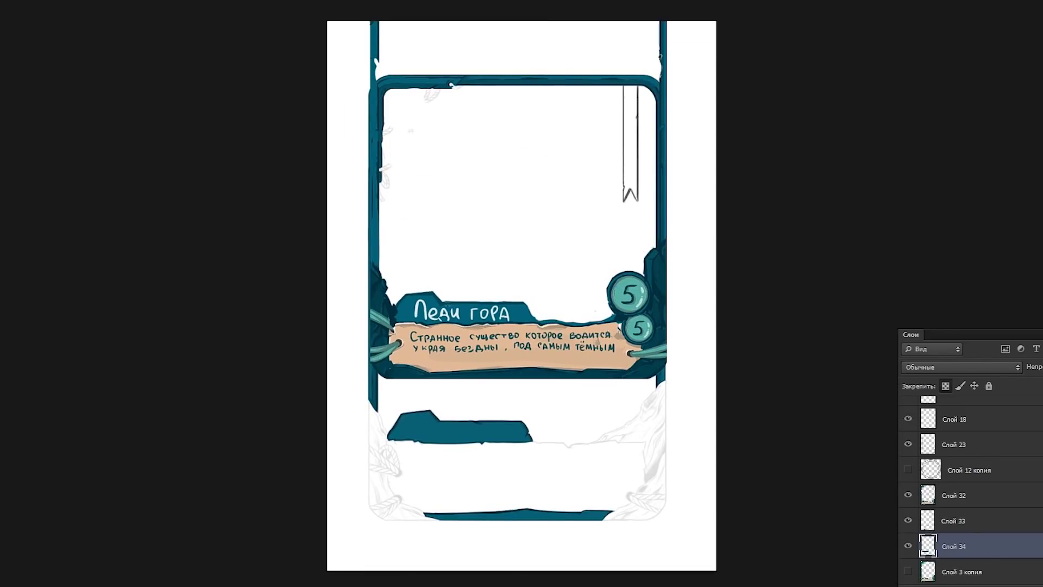
Step: Hide layer "Слой 32", add a layer above "Слой 33" and ink the left trunk's upper edge in dark blue
left_click(908, 495)
key("ctrl+shift+alt+n")
key("ctrl+plus")
key("ctrl+plus")
right_click(440, 196)
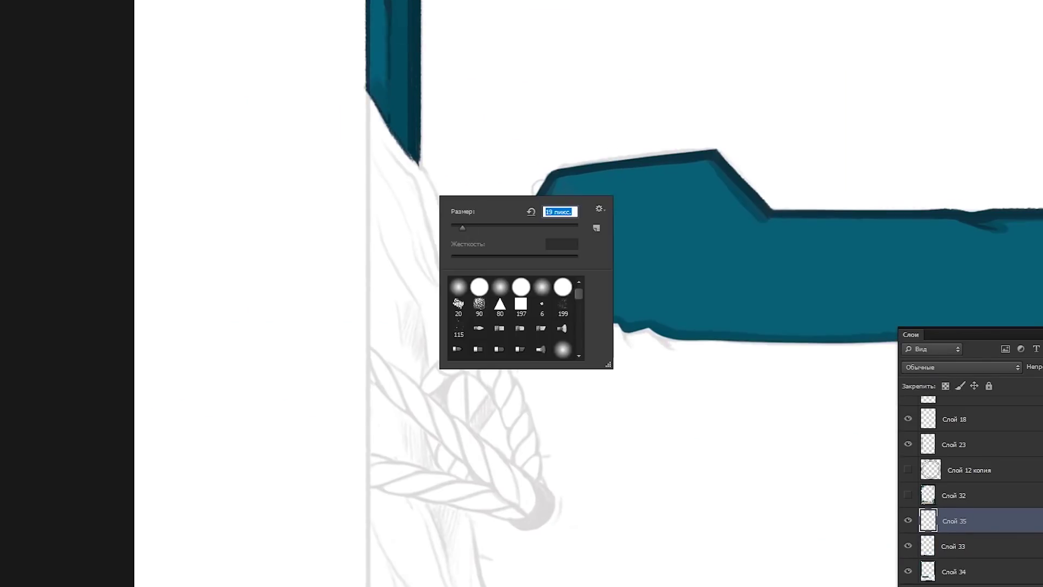
key("Escape")
right_click(465, 205)
mouse_move(424, 171)
left_mouse_down()
mouse_move(467, 271)
mouse_move(445, 237)
left_mouse_up()
key("Escape")
left_click_drag(380, 130, 454, 285)
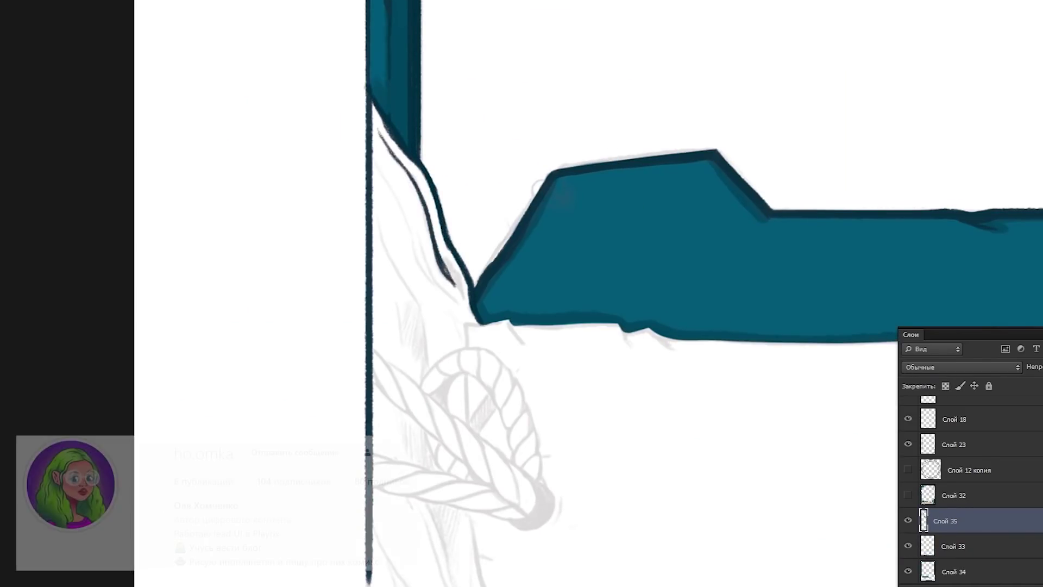
Step: Ink the card's lower-left corner outline and the left trunk's root lines tapering onto the bottom border
left_click_drag(544, 348, 585, 185)
left_click_drag(598, 380, 508, 215)
left_click_drag(752, 420, 323, 321)
mouse_move(598, 272)
left_mouse_down()
mouse_move(506, 290)
mouse_move(816, 433)
left_mouse_up()
mouse_move(462, 318)
left_mouse_down()
mouse_move(596, 351)
mouse_move(701, 402)
left_mouse_up()
mouse_move(543, 345)
left_mouse_down()
mouse_move(663, 391)
mouse_move(603, 375)
left_mouse_up()
mouse_move(571, 313)
left_mouse_down()
mouse_move(679, 370)
mouse_move(688, 400)
left_mouse_up()
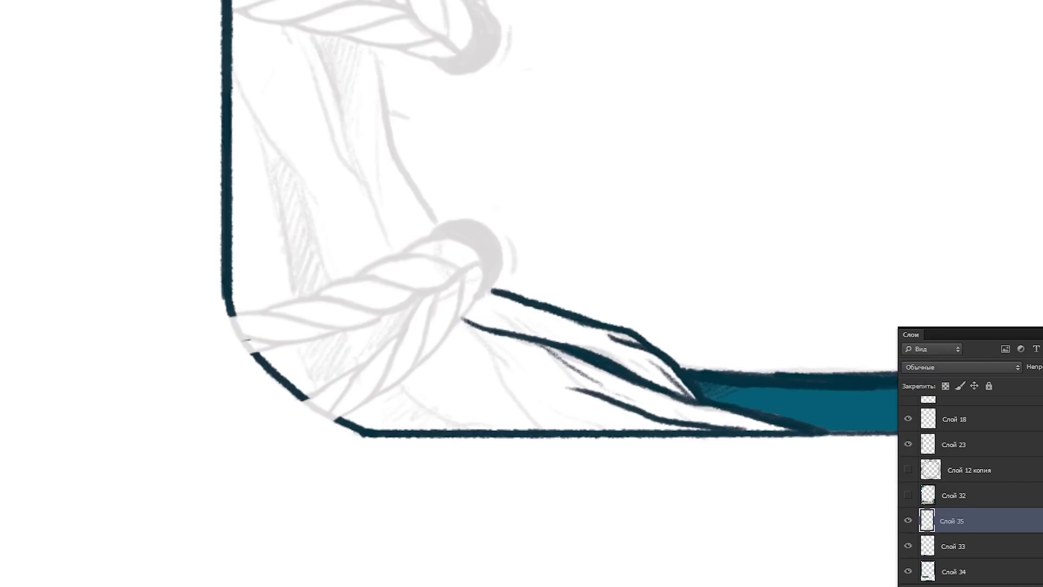
Step: Replace the lowest root line with a shorter one and draw folds with dark gaps between the left roots
left_click_drag(565, 387, 729, 430)
key("ctrl+z")
mouse_move(487, 352)
left_mouse_down()
mouse_move(623, 430)
mouse_move(704, 430)
left_mouse_up()
left_click_drag(503, 365, 577, 427)
left_click_drag(579, 403, 601, 427)
left_click_drag(549, 394, 611, 430)
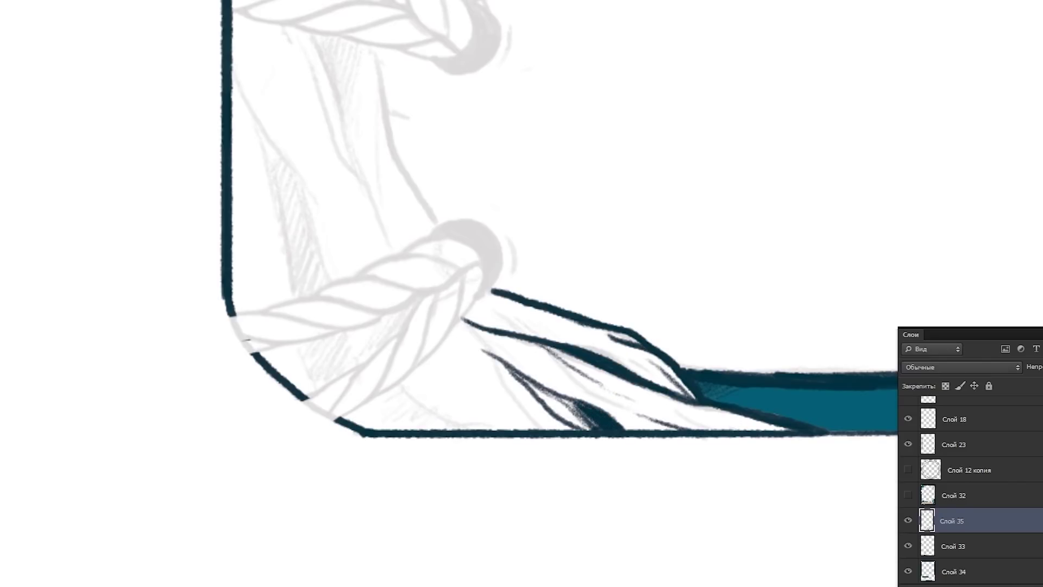
left_click_drag(521, 378, 592, 429)
scroll(544, 380, "down", 3)
scroll(283, 308, "up", 4)
left_click_drag(478, 375, 538, 423)
scroll(494, 432, "down", 3)
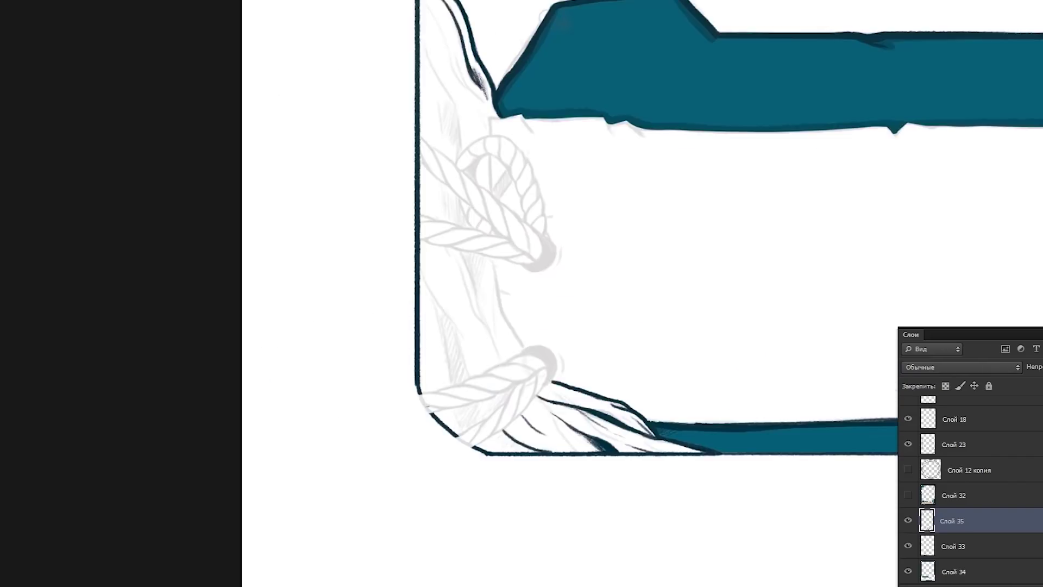
Step: Ink a long bark crease down the left trunk and shade its cavity above and between the lower rope's strands
scroll(442, 396, "up", 4)
left_click_drag(375, 105, 481, 372)
left_click_drag(508, 424, 530, 451)
left_click_drag(380, 125, 426, 288)
left_click_drag(374, 87, 491, 443)
scroll(434, 304, "down", 3)
scroll(435, 304, "up", 3)
mouse_move(443, 333)
left_mouse_down()
mouse_move(451, 416)
mouse_move(492, 445)
left_mouse_up()
mouse_move(473, 481)
left_mouse_down()
mouse_move(525, 538)
mouse_move(538, 527)
left_mouse_up()
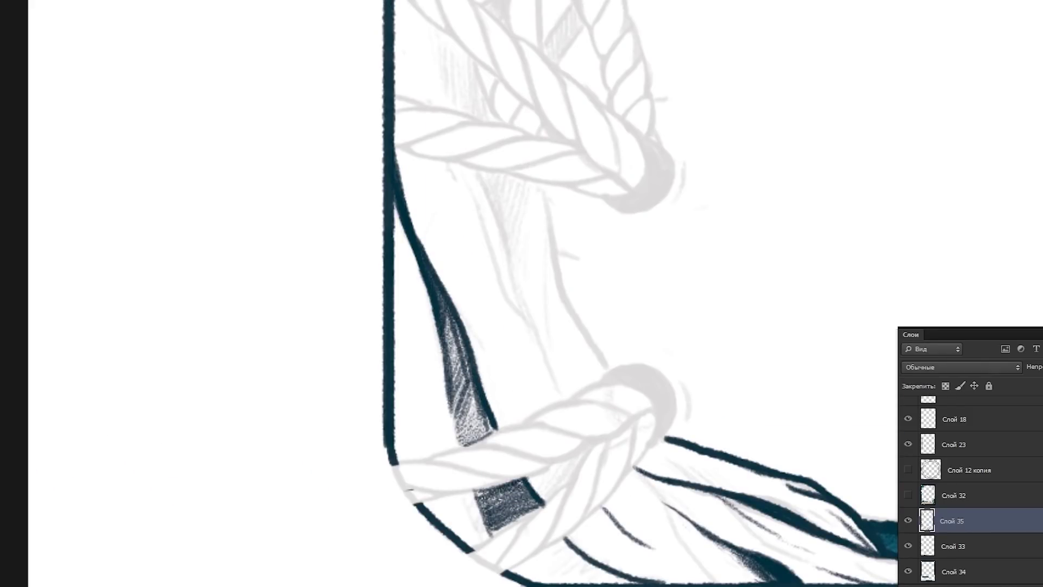
Step: Darken the gap between the lower rope's strands and shade the hollows at the base of the left roots
left_click_drag(505, 487, 541, 522)
mouse_move(527, 543)
left_mouse_down()
mouse_move(603, 581)
mouse_move(641, 581)
left_mouse_up()
mouse_move(500, 576)
left_mouse_down()
mouse_move(565, 541)
mouse_move(601, 579)
left_mouse_up()
left_click_drag(630, 538, 707, 573)
scroll(489, 326, "down", 2)
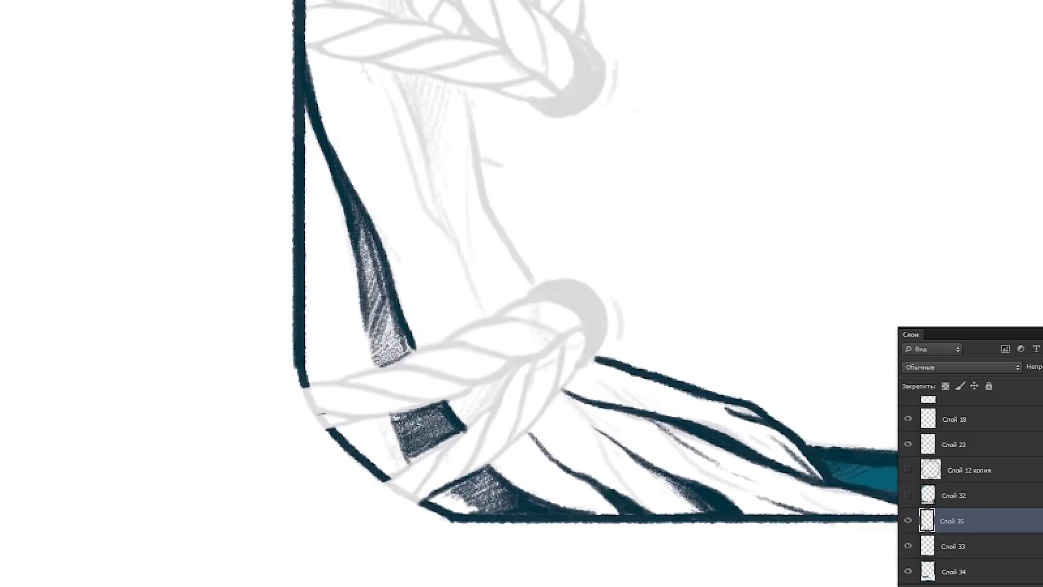
Step: Ink forked and thin bark lines on the left trunk between the two ropes
scroll(490, 326, "up", 3)
left_click_drag(486, 239, 576, 448)
left_click_drag(489, 201, 527, 258)
right_click(508, 290)
left_click_drag(460, 329, 516, 489)
left_click_drag(383, 299, 408, 392)
left_click_drag(481, 386, 519, 489)
scroll(489, 327, "down", 2)
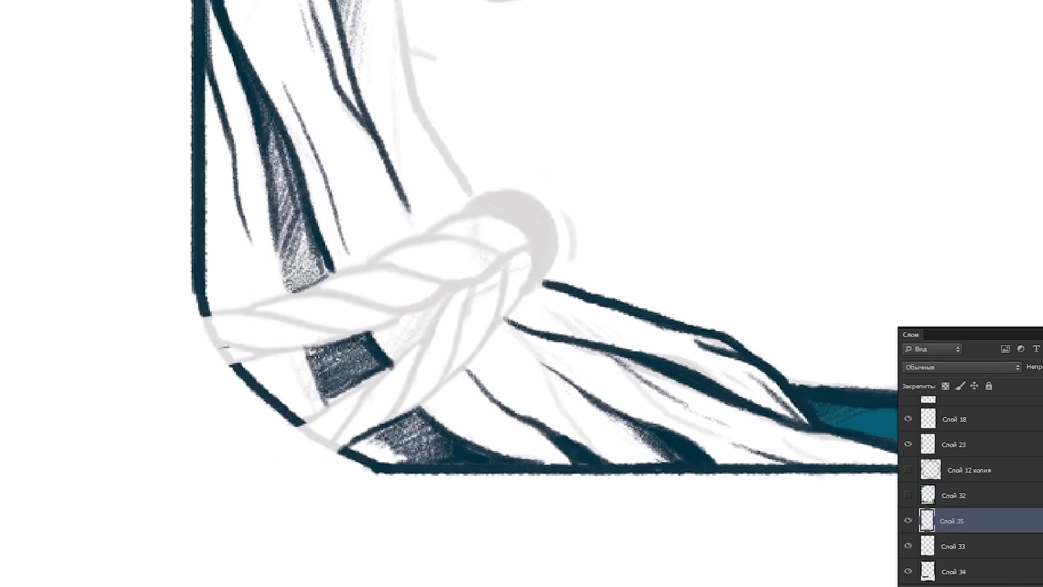
Step: Ink the left trunk's inner edge between the ropes and add small accent lines around the roots
left_click_drag(604, 353, 742, 429)
left_click_drag(353, 427, 408, 462)
scroll(489, 326, "up", 2)
scroll(489, 326, "down", 2)
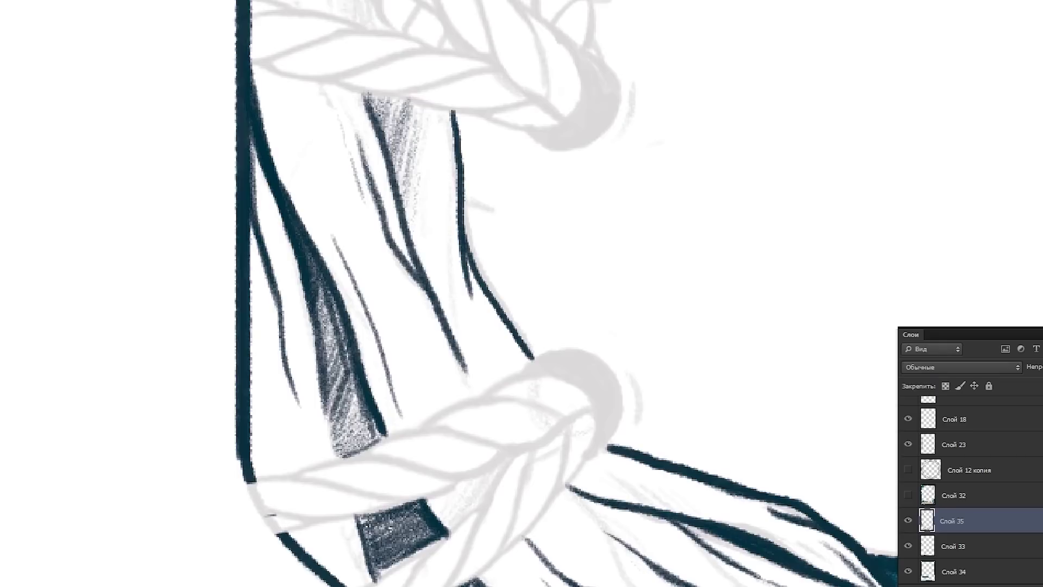
left_click_drag(454, 343, 483, 398)
left_click_drag(538, 486, 562, 520)
Step: Ink the bark creases around the left trunk's upper rope and hatch the shadows above and behind it
scroll(489, 326, "up", 3)
left_click_drag(410, 99, 435, 217)
scroll(489, 326, "down", 1)
left_click_drag(489, 117, 473, 190)
left_click_drag(484, 142, 512, 247)
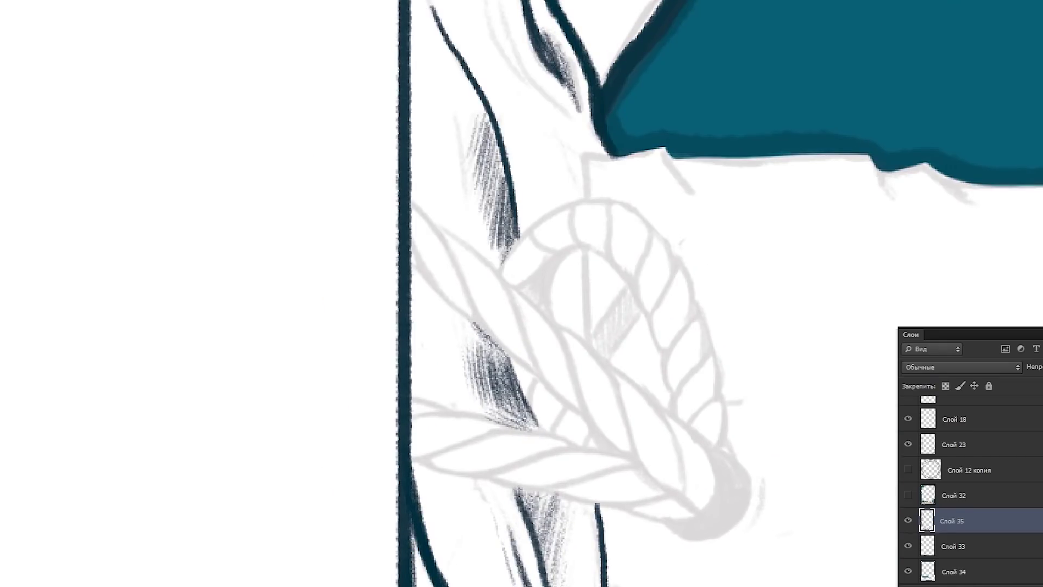
left_click_drag(495, 23, 574, 163)
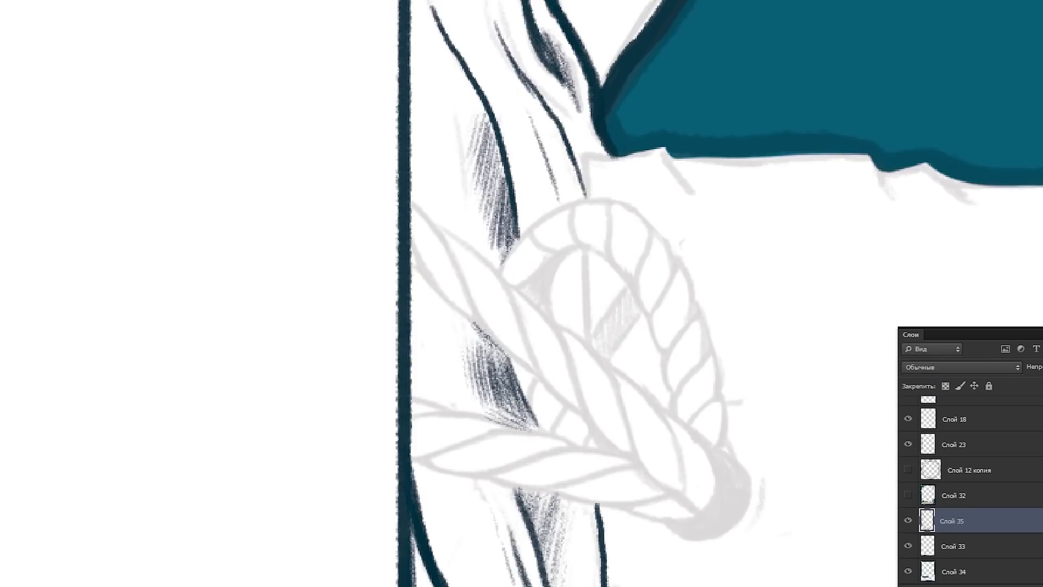
Step: Add creases and hatched shadows to the left trunk's upper part, beside the nameplate
scroll(489, 293, "up", 2)
left_click_drag(435, 22, 473, 152)
left_click_drag(432, 97, 467, 184)
scroll(489, 294, "up", 1)
left_click_drag(565, 196, 603, 342)
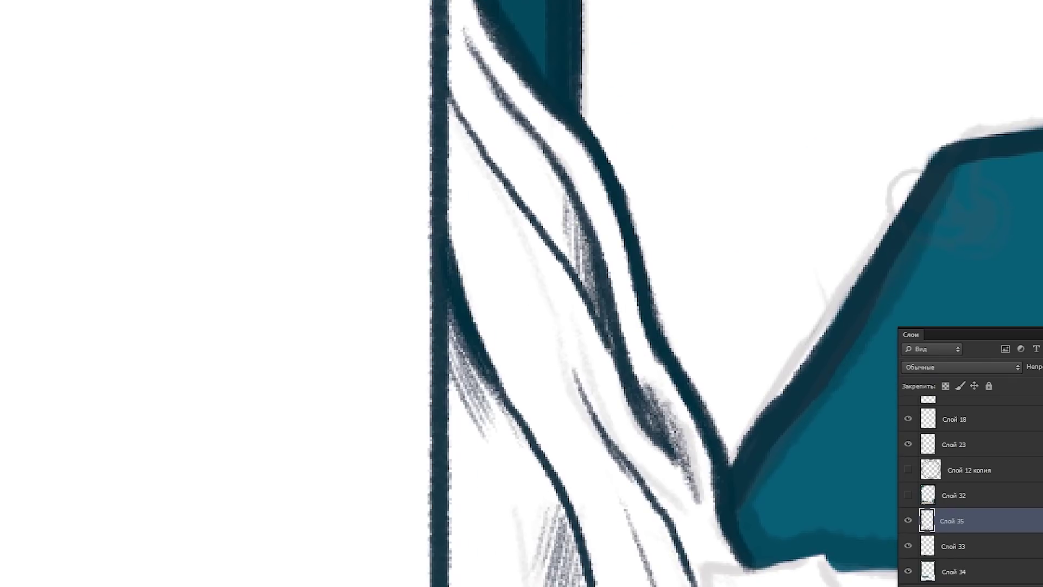
scroll(489, 293, "down", 2)
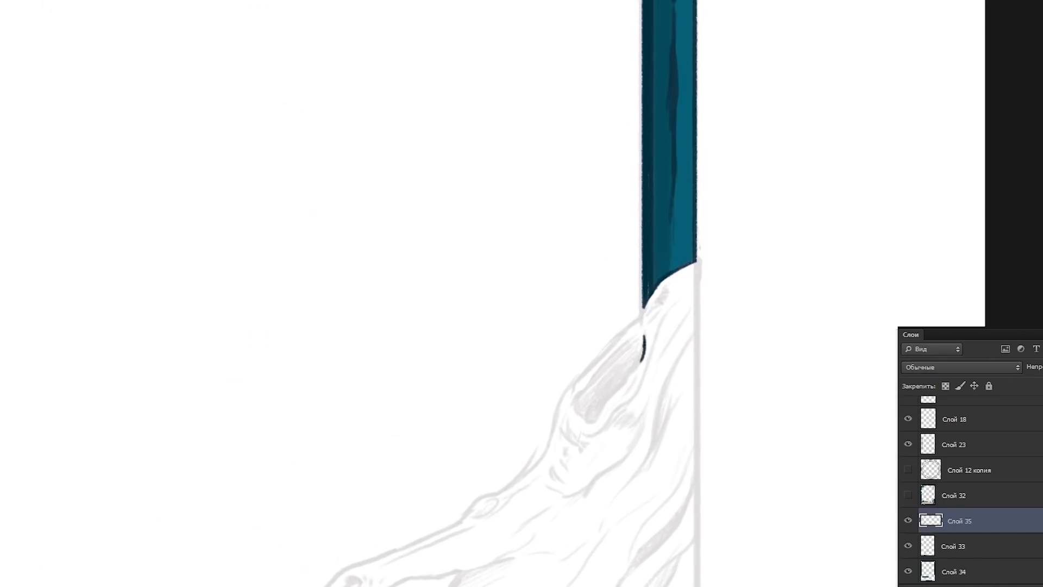
Step: Ink the right trunk's dark hollow, its rim, the trunk's upper outline and the outer border line
mouse_move(644, 340)
left_mouse_down()
mouse_move(574, 413)
mouse_move(614, 374)
mouse_move(600, 383)
left_mouse_up()
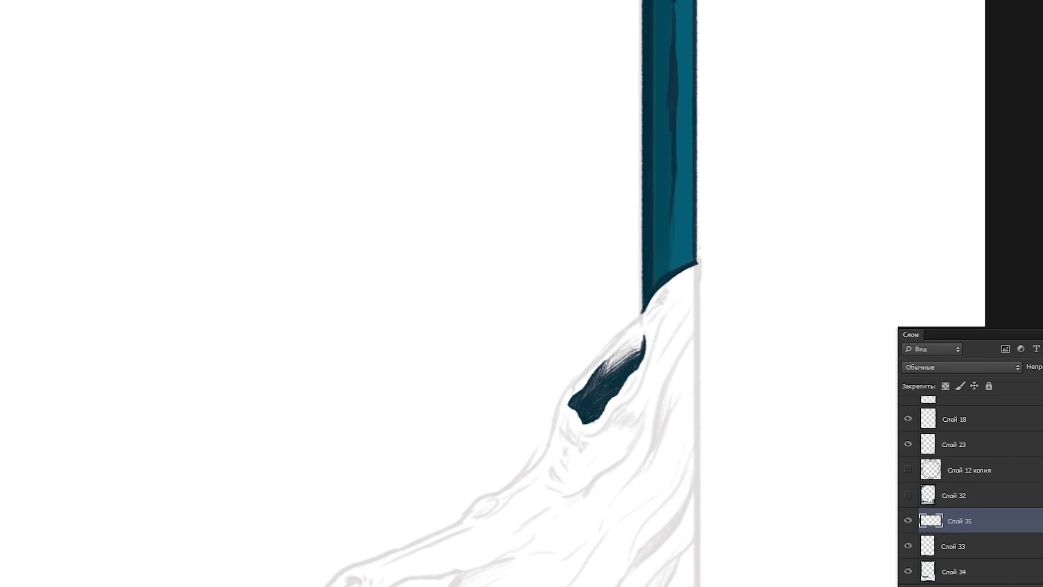
left_click_drag(641, 318, 461, 520)
mouse_move(566, 405)
left_mouse_down()
mouse_move(572, 418)
mouse_move(642, 369)
left_mouse_up()
left_click_drag(664, 339, 596, 430)
left_click_drag(693, 272, 653, 313)
scroll(489, 293, "down", 5)
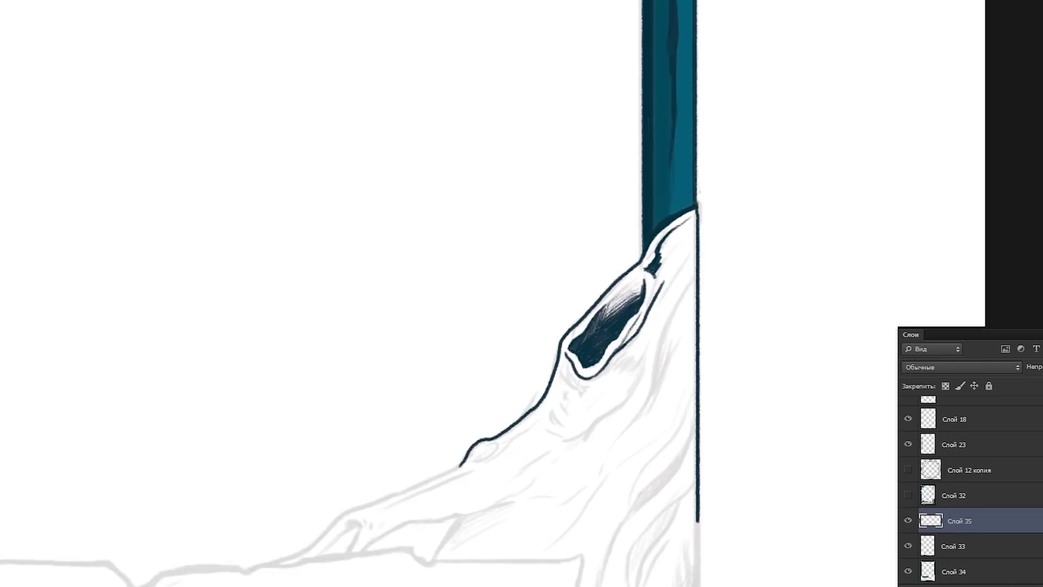
Step: Hide the interface panels and ink flowing bark folds with dark gaps down the right trunk
key("Tab")
mouse_move(696, 190)
left_mouse_down()
mouse_move(624, 269)
mouse_move(581, 400)
left_mouse_up()
left_click_drag(693, 242, 582, 462)
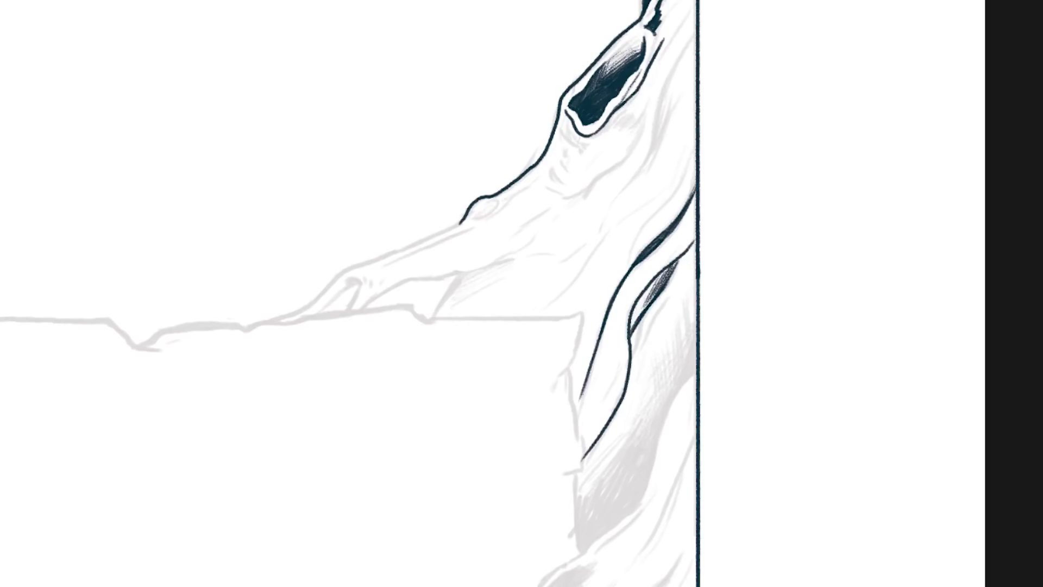
left_click_drag(680, 260, 647, 380)
left_click_drag(554, 160, 568, 176)
left_click_drag(679, 38, 625, 196)
left_click_drag(690, 163, 633, 266)
scroll(489, 293, "up", 3)
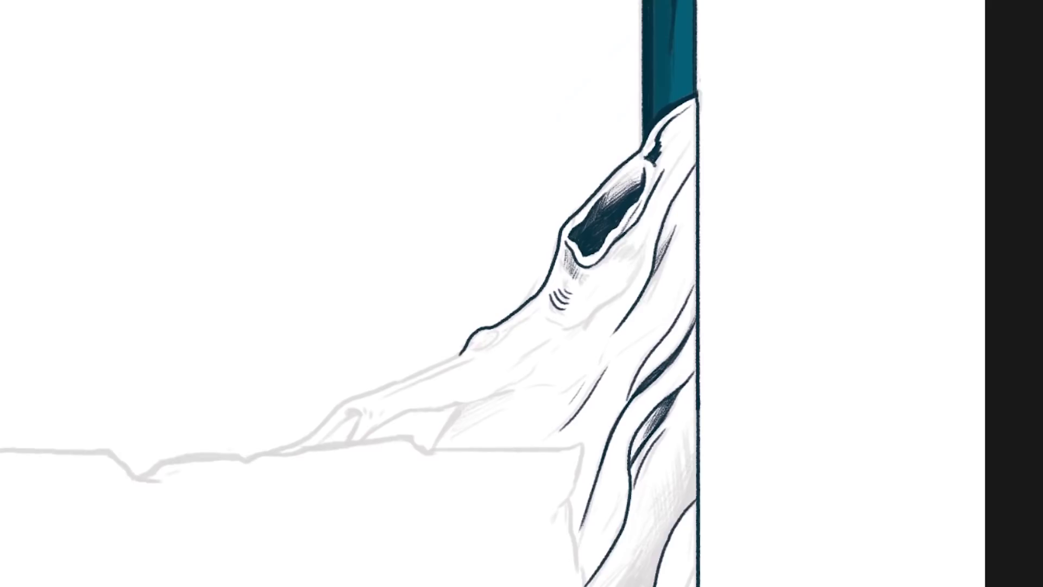
Step: Ink the right trunk's long root with its small knot and forked tip, and shade the folds beneath it
scroll(489, 294, "up", 1)
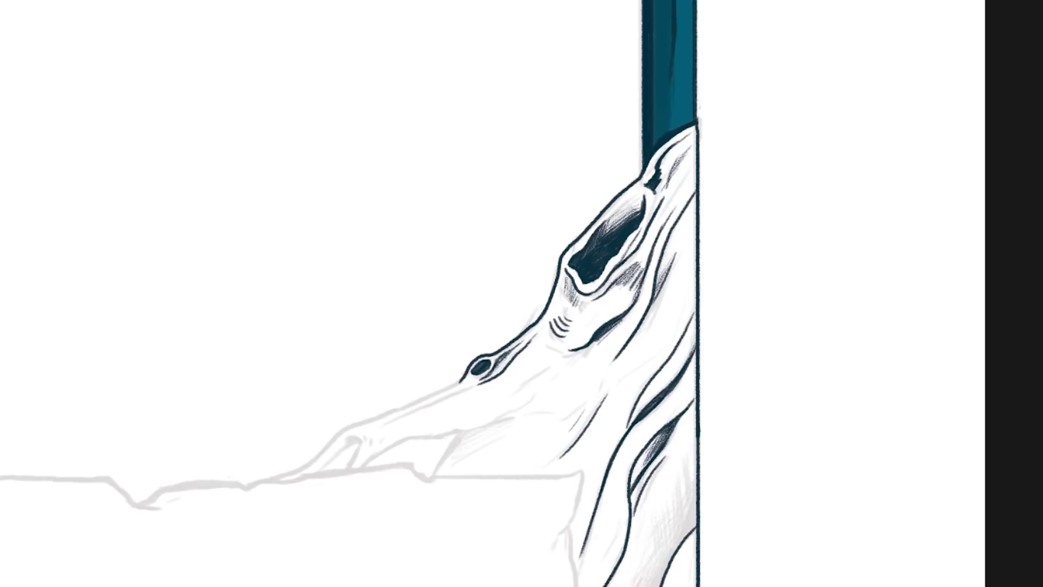
left_click_drag(463, 387, 274, 480)
left_click_drag(358, 442, 311, 472)
left_click_drag(456, 395, 399, 414)
left_click_drag(366, 468, 538, 403)
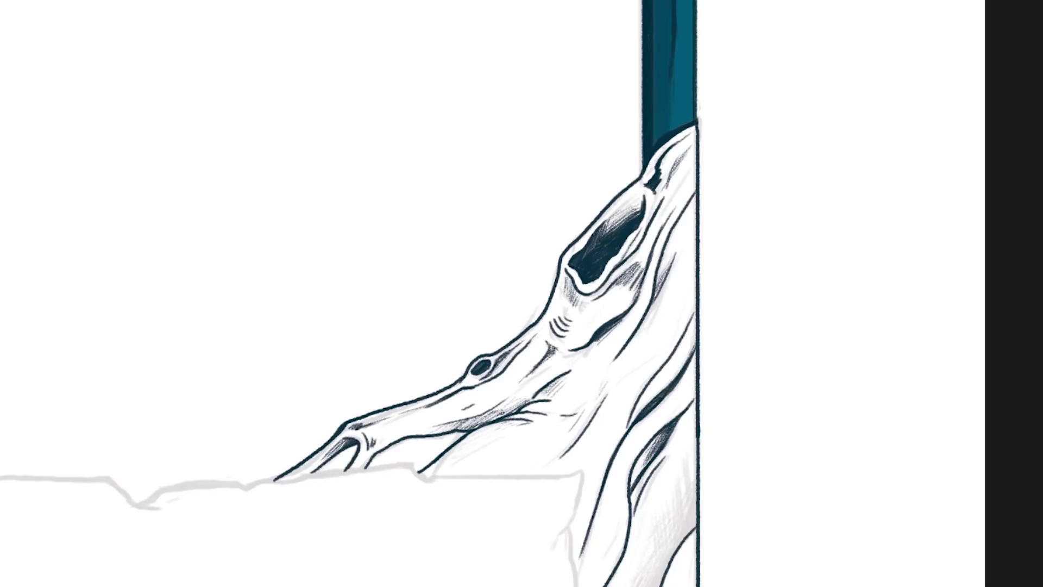
scroll(522, 294, "down", 3)
scroll(522, 293, "up", 3)
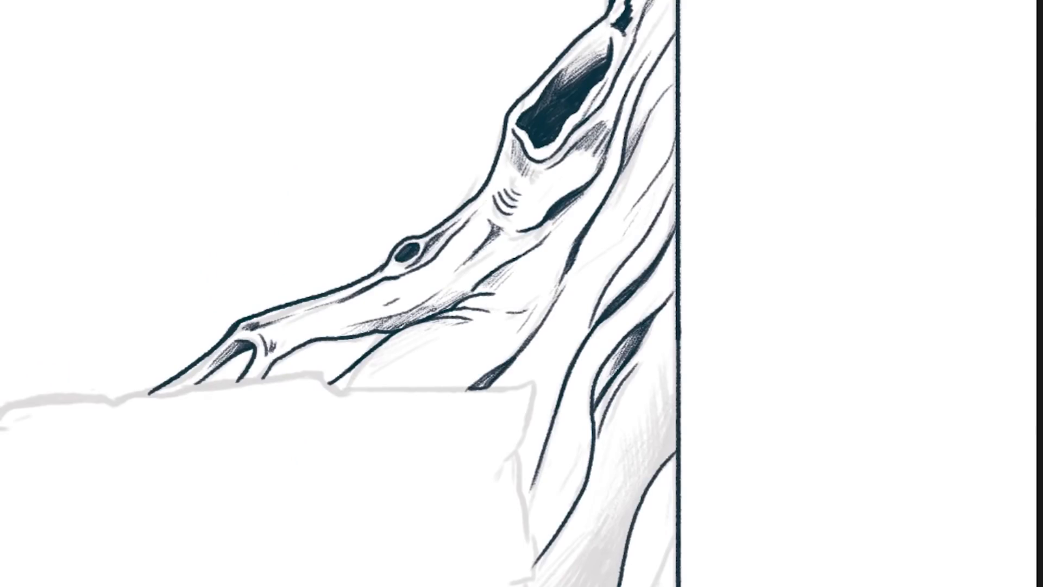
Step: Shade the large cavity in the right trunk with dense diagonal hatching that darkens towards the parchment edge
scroll(521, 294, "up", 2)
left_click_drag(674, 244, 620, 334)
left_click_drag(674, 217, 625, 354)
scroll(521, 293, "down", 3)
mouse_move(642, 130)
left_mouse_down()
mouse_move(587, 272)
mouse_move(489, 353)
left_mouse_up()
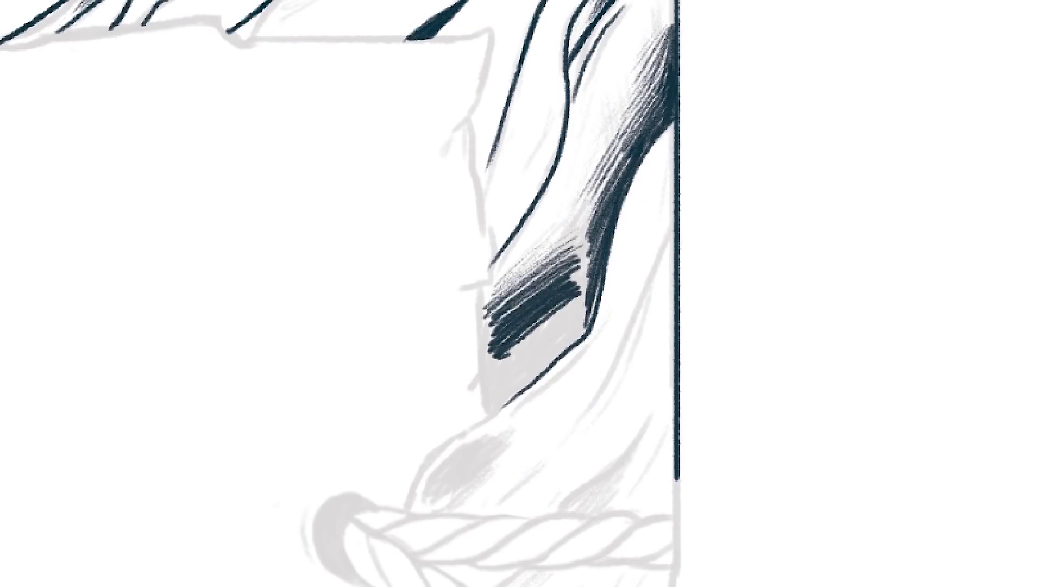
left_click_drag(587, 244, 499, 402)
mouse_move(636, 136)
left_mouse_down()
mouse_move(544, 294)
mouse_move(516, 391)
left_mouse_up()
left_click_drag(538, 250, 489, 402)
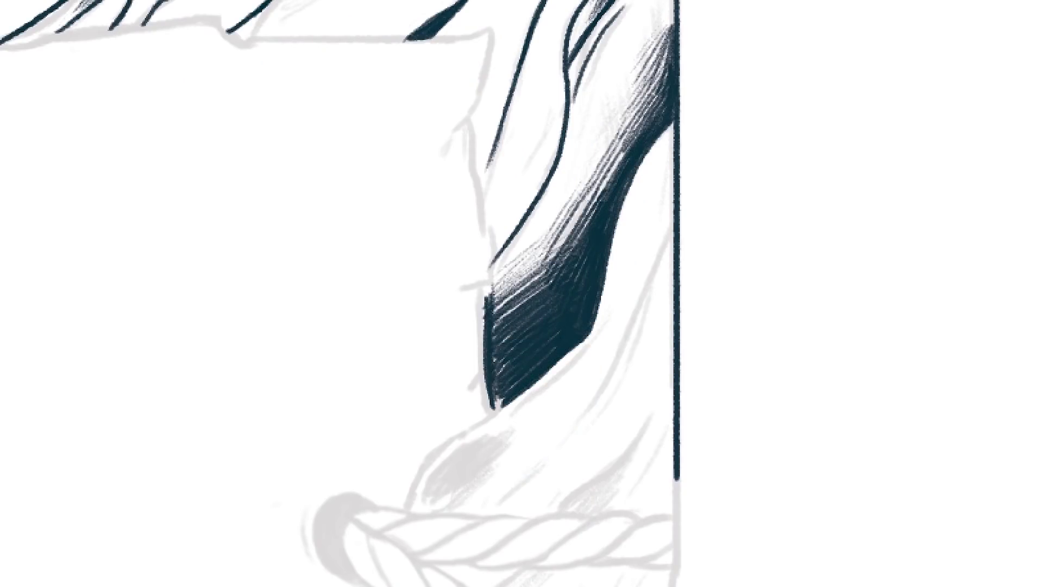
Step: Ink the parchment's torn right edge, the root outline down to the lower-right rope and the bark lines beside it
mouse_move(544, 288)
left_mouse_down()
mouse_move(495, 413)
mouse_move(405, 511)
left_mouse_up()
left_click_drag(486, 174, 478, 302)
scroll(521, 294, "down", 3)
scroll(522, 294, "up", 3)
scroll(521, 294, "down", 3)
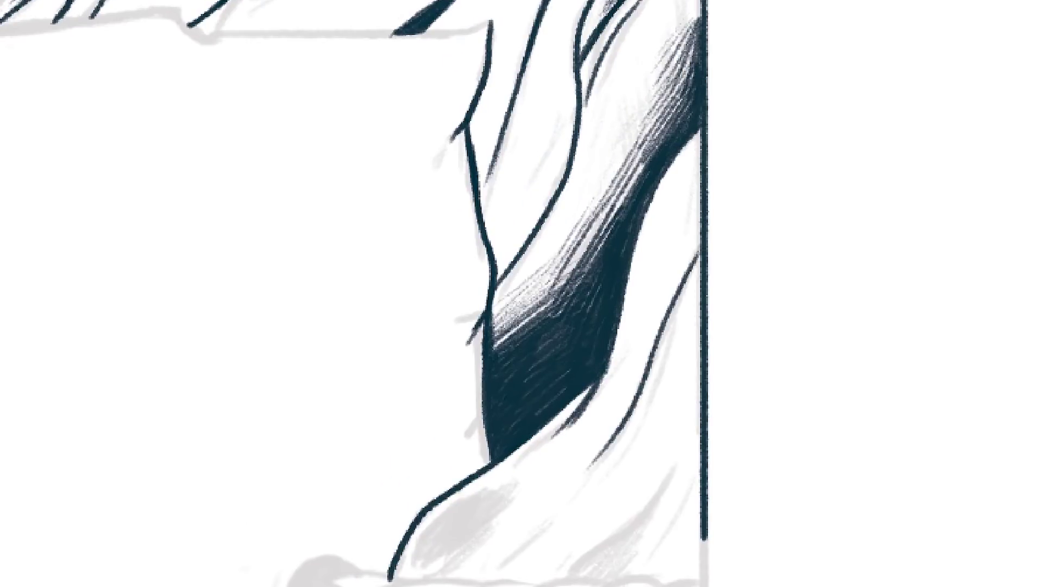
Step: Ink the right trunk's bark lines and dark, hatched gaps just above the lower-right rope
scroll(521, 293, "down", 3)
left_click_drag(508, 177, 407, 275)
left_click_drag(484, 201, 413, 263)
left_click_drag(530, 168, 408, 274)
left_click_drag(698, 131, 595, 256)
left_click_drag(576, 196, 524, 239)
left_click_drag(644, 223, 576, 285)
left_click_drag(671, 187, 581, 277)
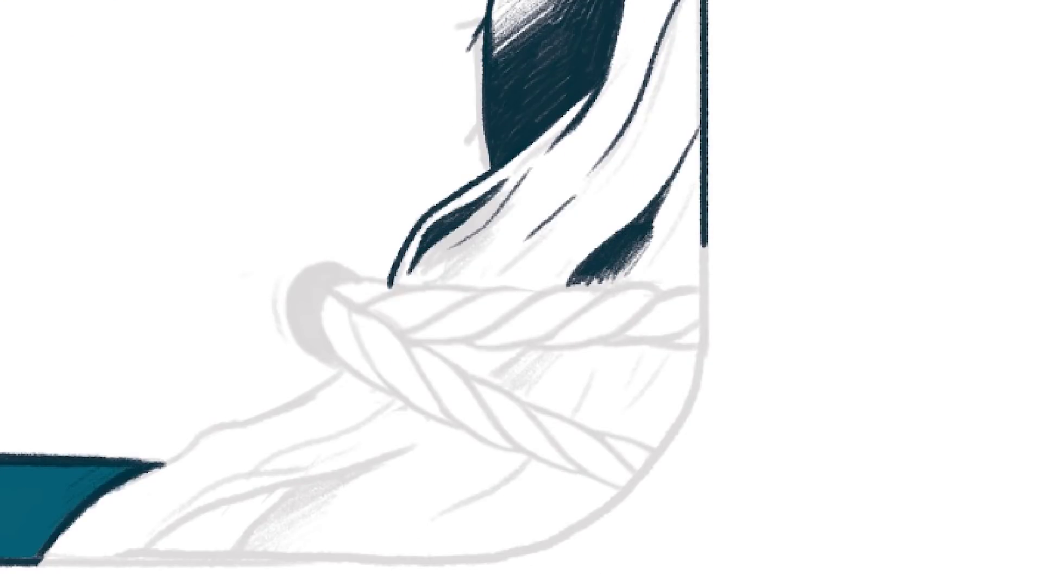
Step: Ink the frame's right edge and rounded lower corner, plus the root lines and dark gaps below the rope
mouse_move(641, 244)
left_mouse_down()
mouse_move(559, 290)
mouse_move(698, 293)
left_mouse_up()
left_click_drag(707, 234, 587, 524)
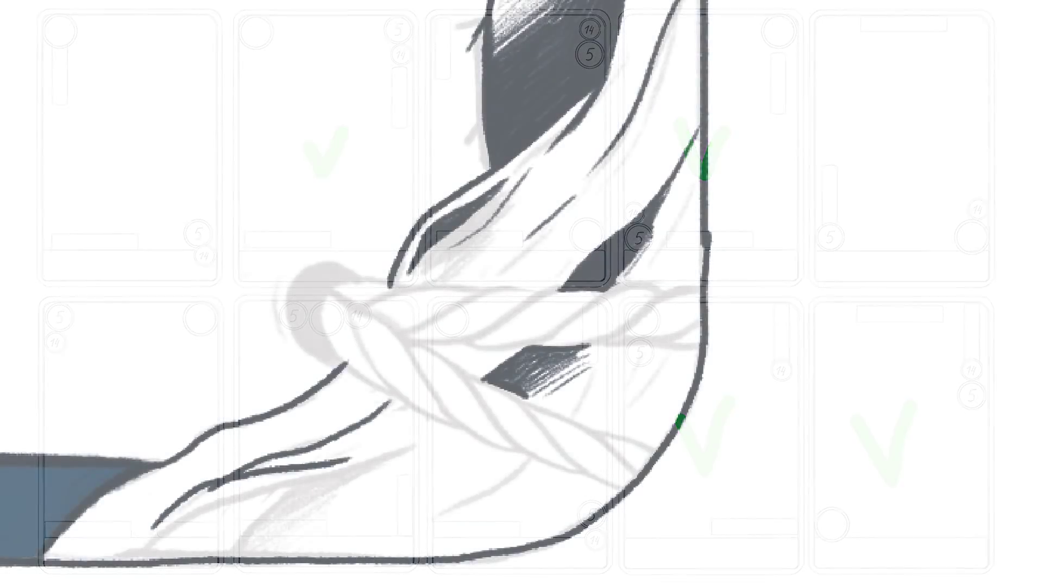
left_click_drag(198, 448, 234, 435)
left_click_drag(157, 459, 321, 406)
left_click_drag(152, 478, 255, 435)
mouse_move(373, 538)
left_mouse_down()
mouse_move(535, 454)
mouse_move(396, 467)
mouse_move(348, 483)
left_mouse_up()
left_click_drag(565, 345, 601, 340)
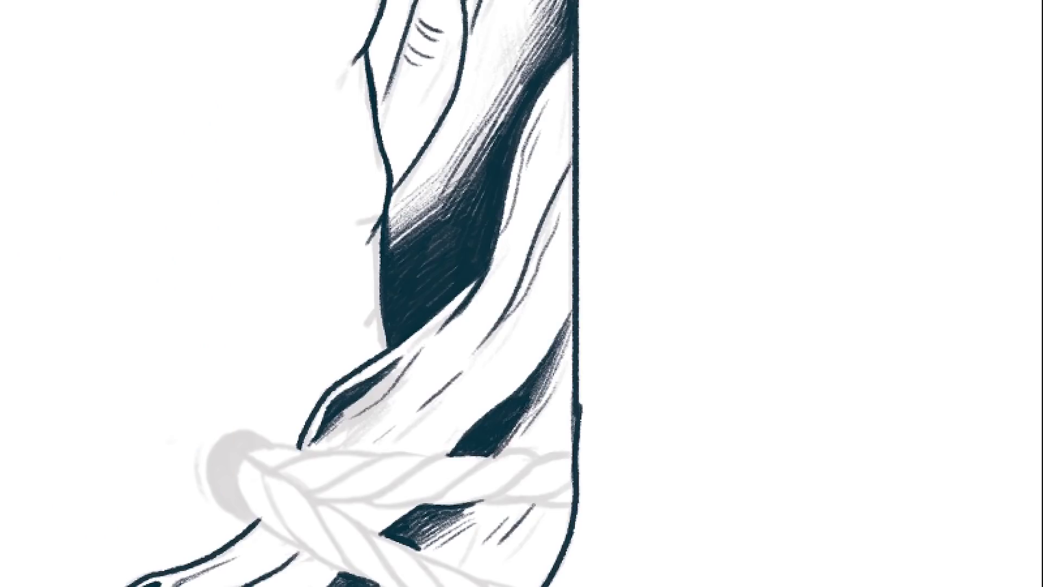
Step: Handwrite the icon ideas «Грибы», «ветки» and «листья» beside the empty double circle above the green card
left_click_drag(421, 41, 478, 43)
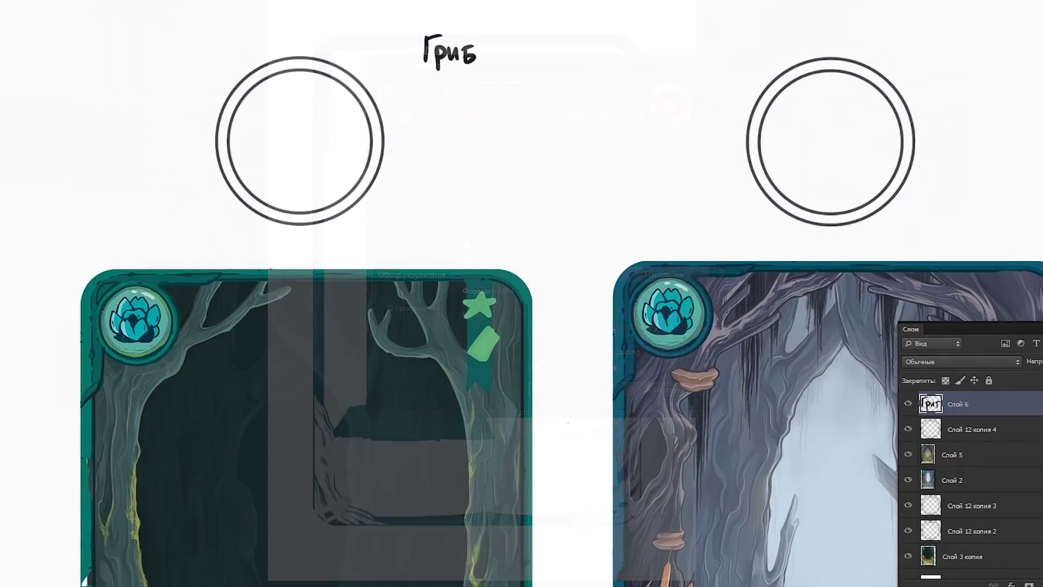
left_click_drag(427, 90, 495, 101)
mouse_move(437, 157)
left_mouse_down()
mouse_move(491, 147)
mouse_move(503, 159)
left_mouse_up()
left_click_drag(505, 146, 514, 160)
scroll(522, 294, "down", 1)
Step: Handwrite the icon ideas «кувшинки», «камыш» and «жаба» beside the middle card's empty circle
left_click_drag(904, 91, 919, 114)
left_click_drag(921, 92, 935, 115)
left_click_drag(935, 94, 948, 115)
left_click_drag(950, 94, 967, 115)
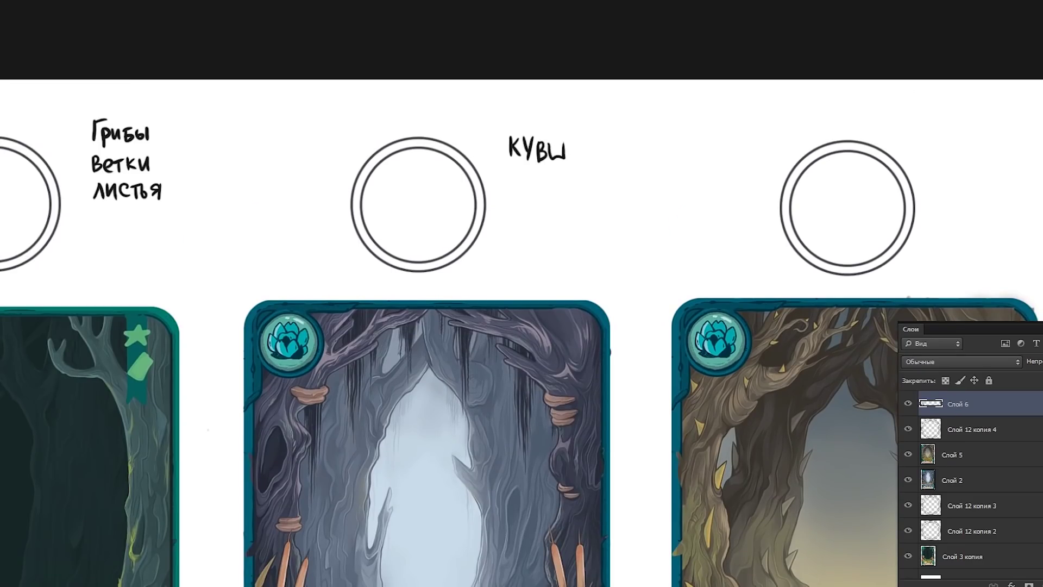
scroll(521, 294, "down", 1)
mouse_move(513, 217)
left_mouse_down()
mouse_move(532, 239)
mouse_move(593, 239)
left_mouse_up()
scroll(521, 294, "down", 1)
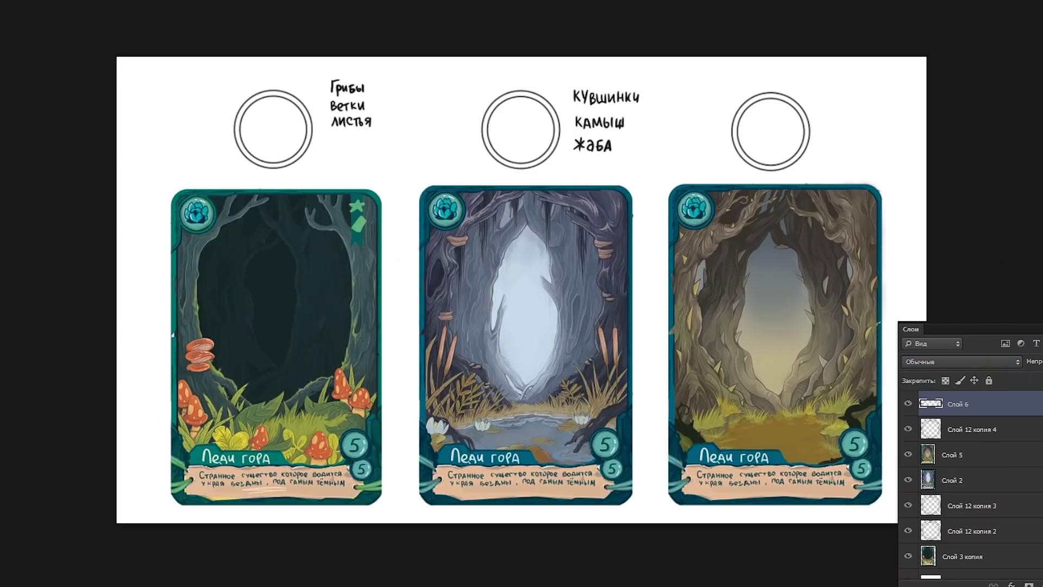
Step: Handwrite the icon ideas «колючка», «цветок калючки» and «роза» beside the third card's empty circle
scroll(522, 293, "up", 2)
scroll(384, 293, "up", 2)
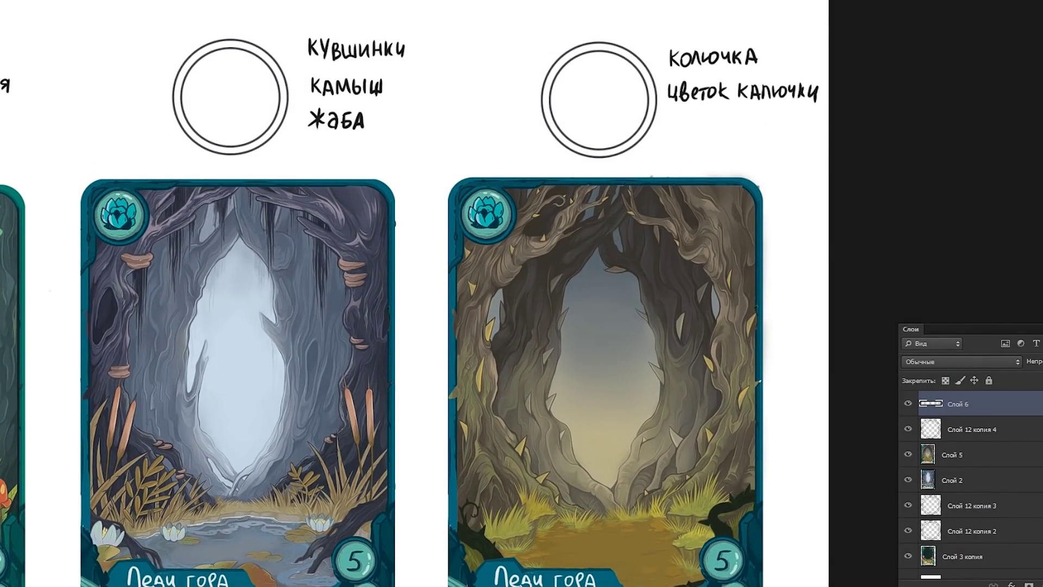
scroll(380, 293, "down", 2)
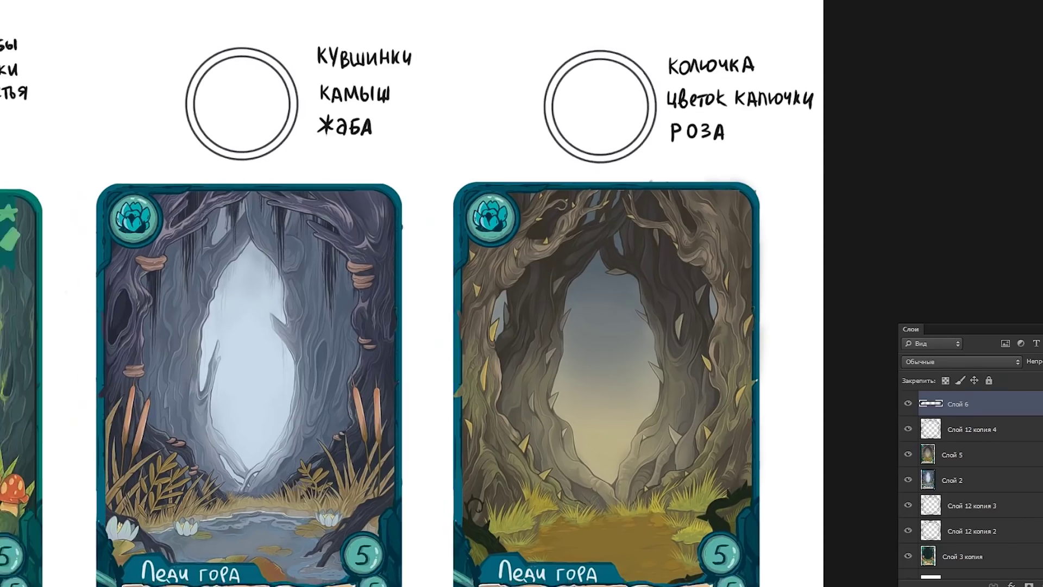
Step: Add a new layer and sketch the arched top of a mushroom cap inside the green card's circle
scroll(163, 120, "up", 3)
key("ctrl+shift+alt+n")
right_click(430, 210)
key("Escape")
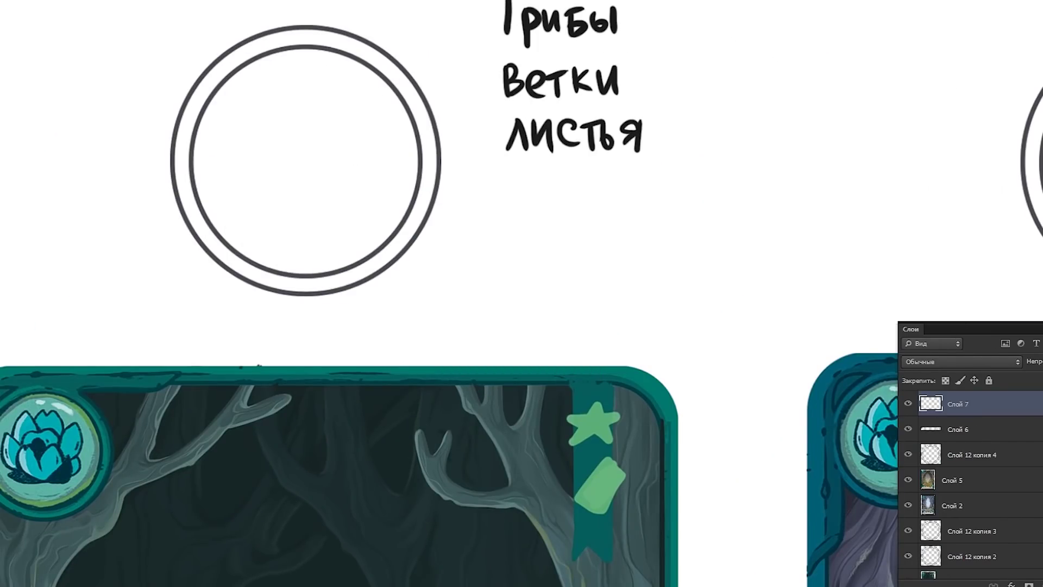
mouse_move(294, 98)
left_mouse_down()
mouse_move(247, 148)
mouse_move(365, 155)
left_mouse_up()
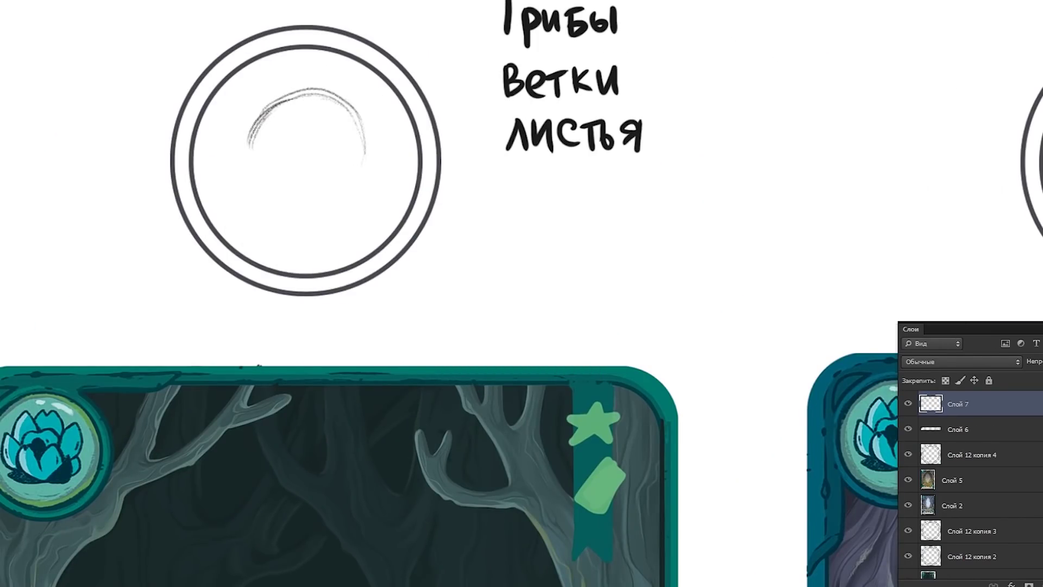
Step: Close the mushroom cap with a notched lower rim, add round spots and sketch a short ragged skirt beneath
left_click_drag(258, 173, 360, 174)
left_click_drag(307, 91, 361, 175)
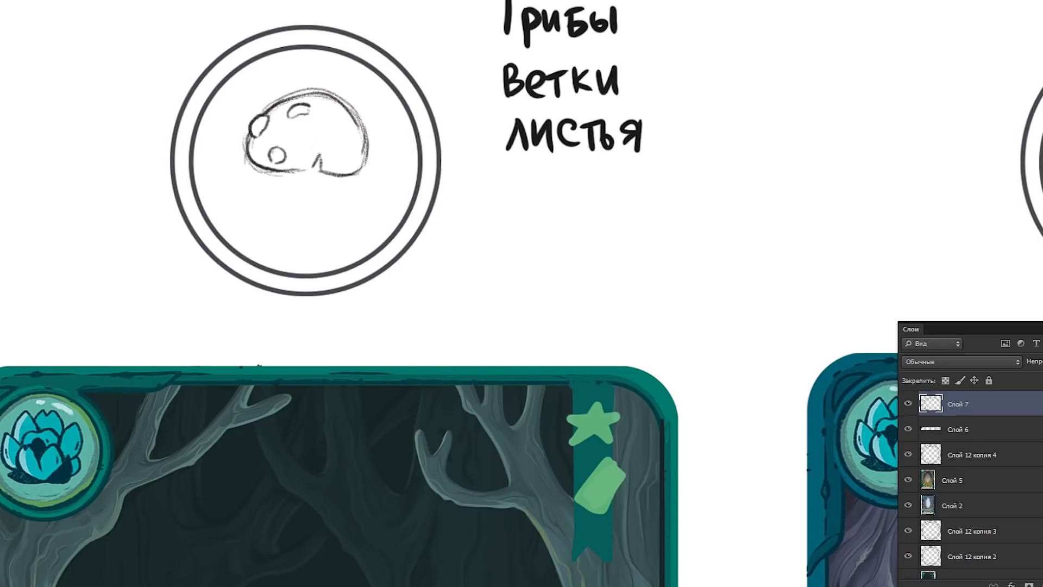
left_click_drag(290, 140, 291, 140)
left_click_drag(261, 106, 363, 130)
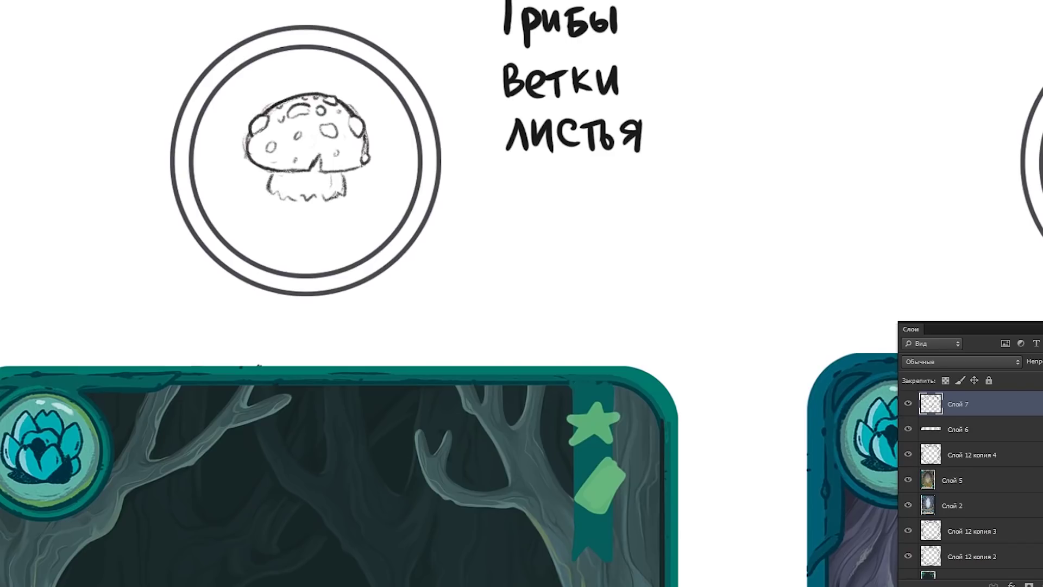
Step: Flare the sides of the mushroom's skirt and sketch a rounded bulbous stem base below it
left_click_drag(342, 193, 346, 235)
key("ctrl+z")
key("ctrl+z")
mouse_move(259, 203)
left_mouse_down()
mouse_move(300, 239)
mouse_move(327, 250)
mouse_move(341, 241)
left_mouse_up()
key("ctrl+z")
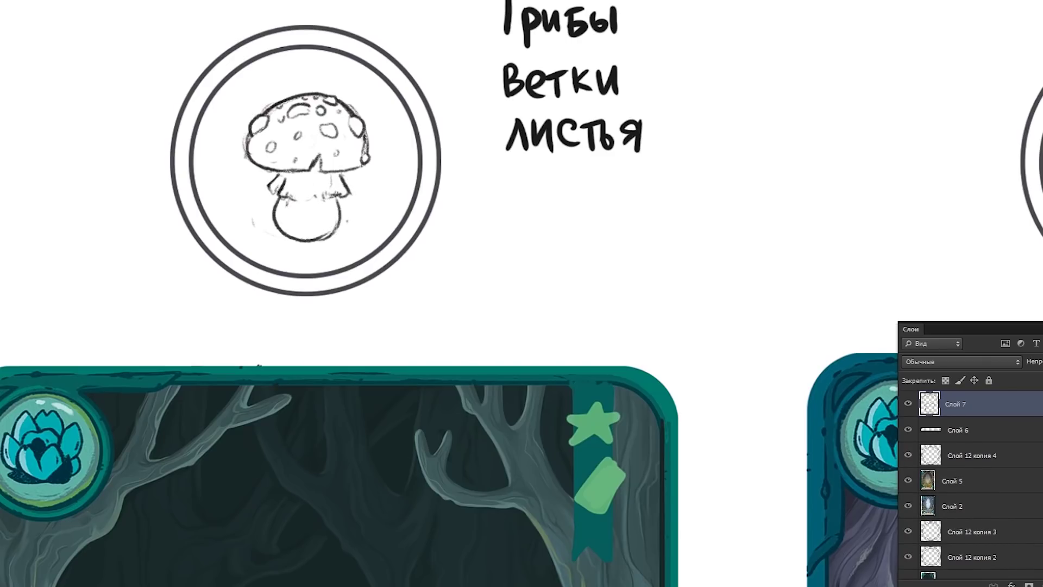